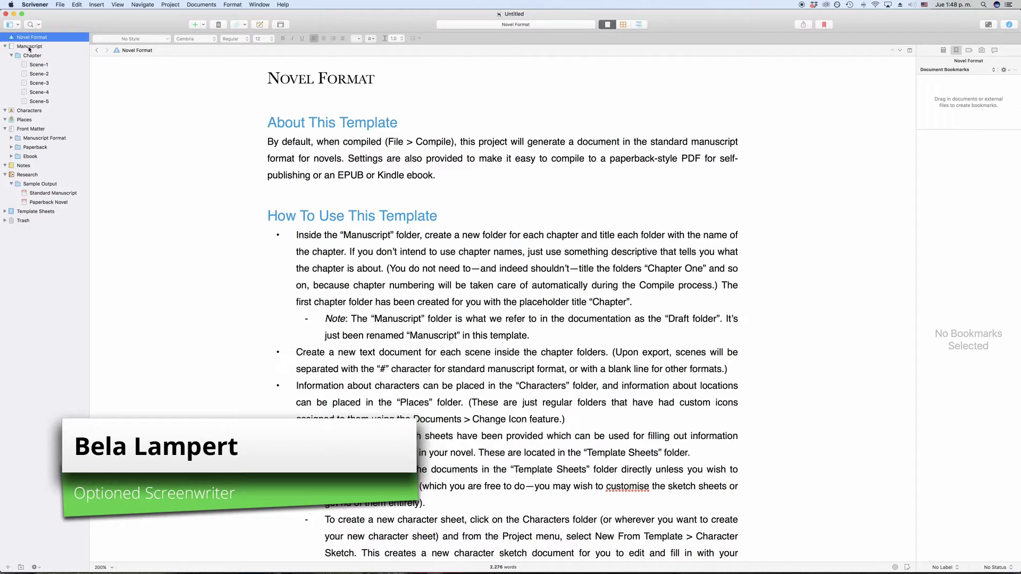
- Open the Manuscript chapter so Scene One through Scene Five read as one continuous text
{"action": "left_click", "coordinate": [29, 47]}
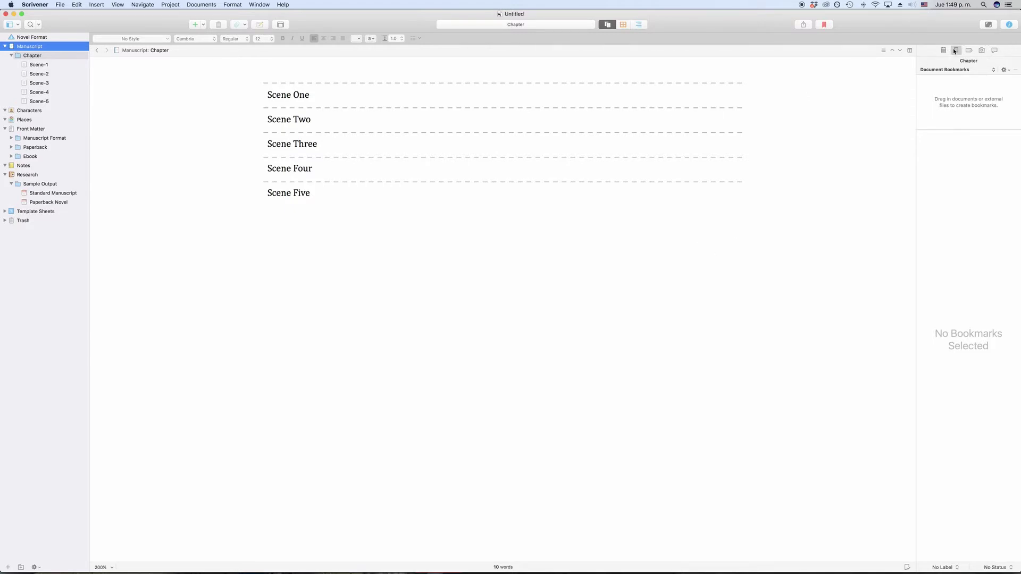
- Toggle the Inspector off and on, glance at notes, then pull up the bookmark list selector
{"action": "left_click", "coordinate": [1010, 25]}
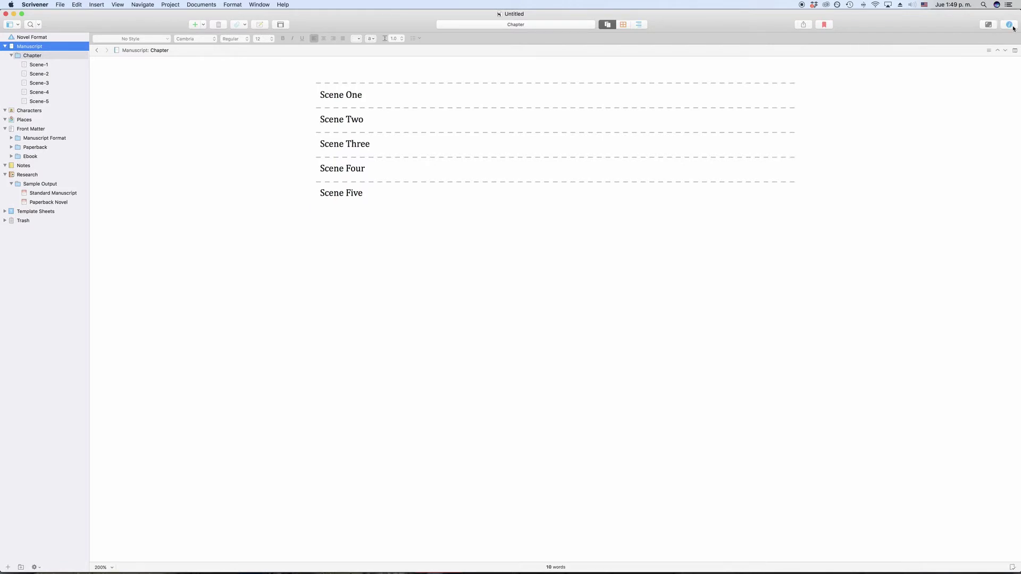
{"action": "left_click", "coordinate": [1012, 26]}
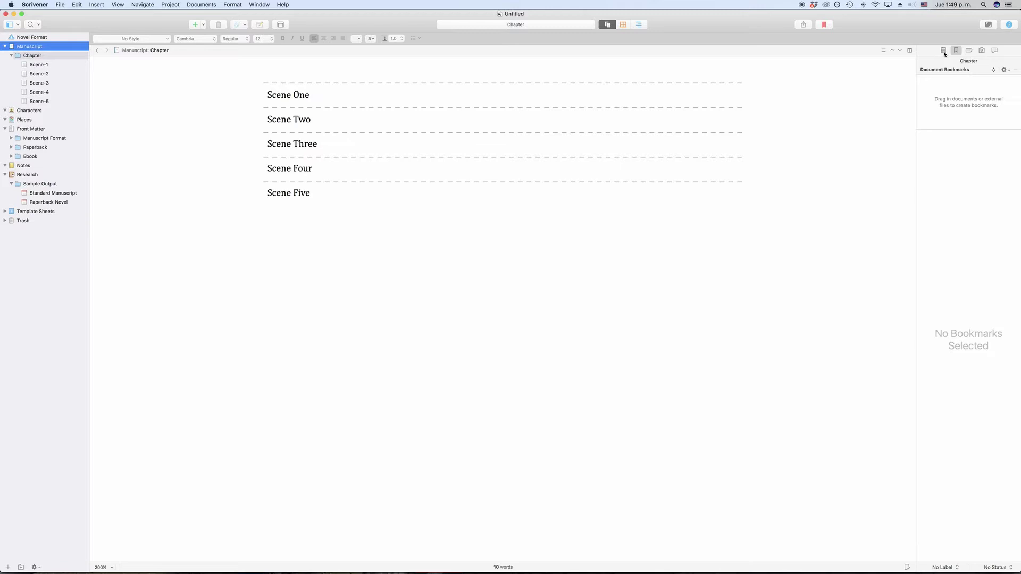
{"action": "left_click", "coordinate": [944, 51]}
{"action": "left_click", "coordinate": [957, 50]}
{"action": "left_click", "coordinate": [951, 69]}
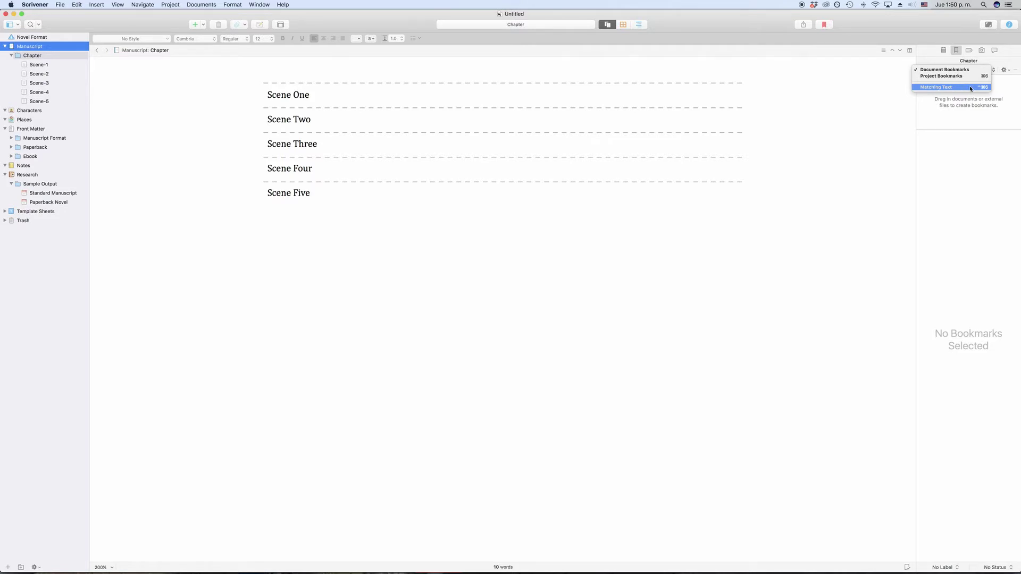
- Switch to Project Bookmarks and add Manuscript > Chapter > Scene-1 as an internal bookmark
{"action": "left_click", "coordinate": [941, 80]}
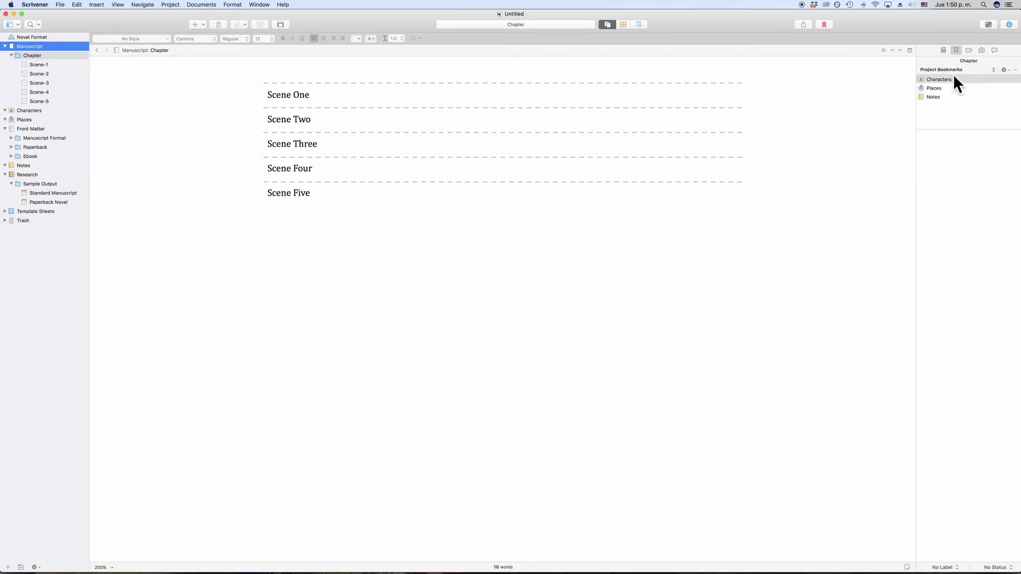
{"action": "left_click", "coordinate": [1005, 70]}
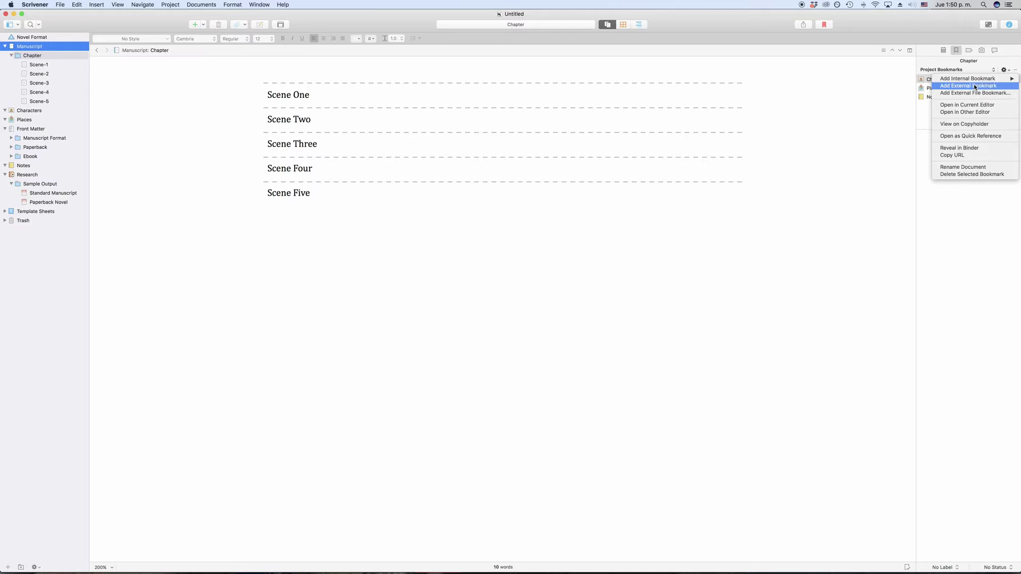
{"action": "mouse_move", "coordinate": [976, 81]}
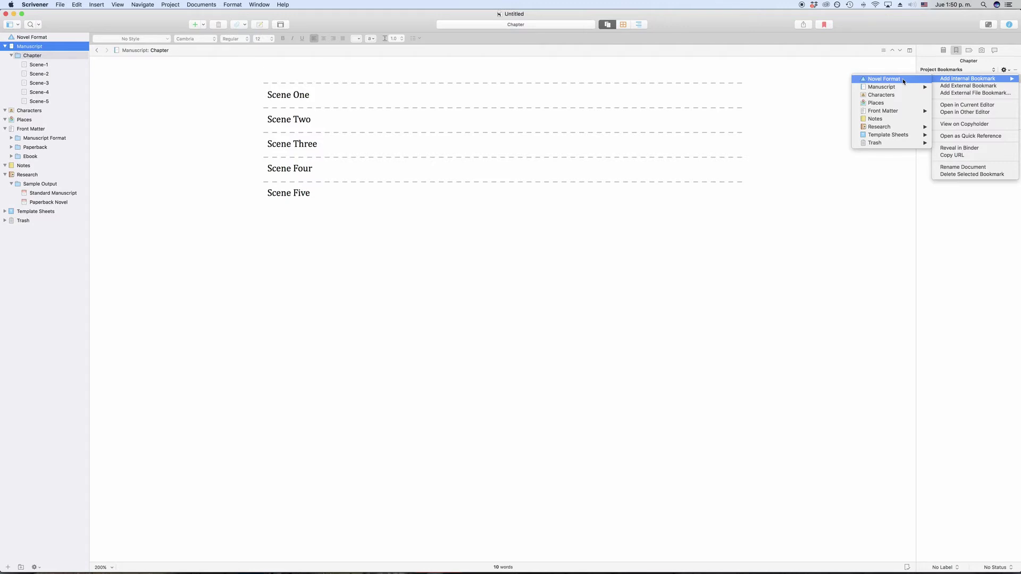
{"action": "mouse_move", "coordinate": [898, 88]}
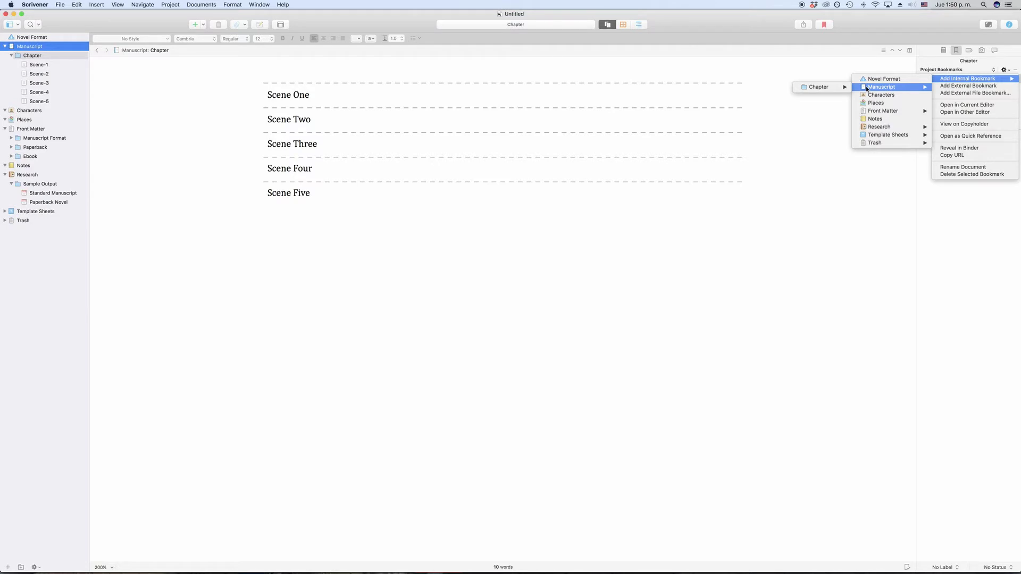
{"action": "mouse_move", "coordinate": [821, 87]}
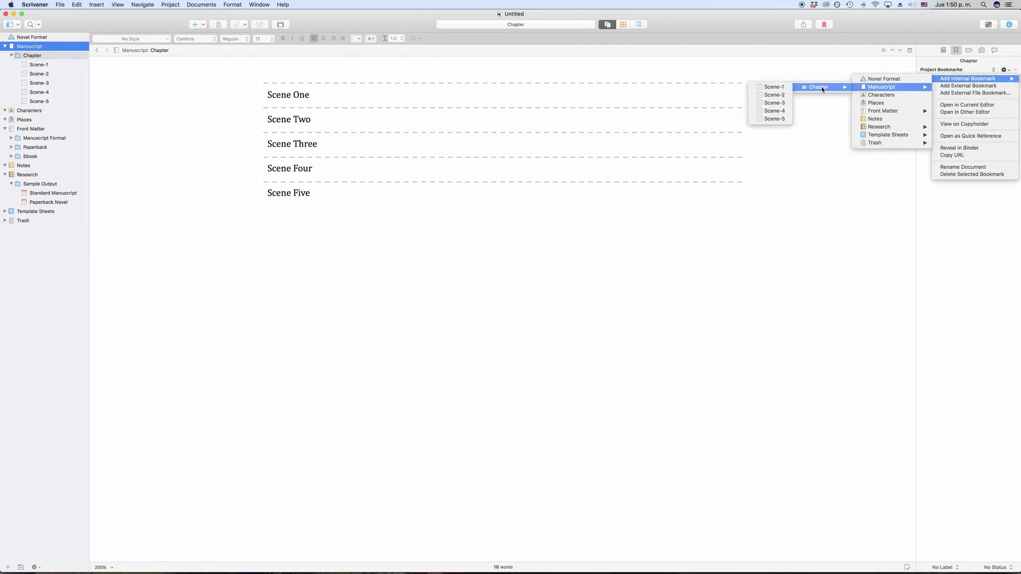
{"action": "left_click", "coordinate": [774, 87]}
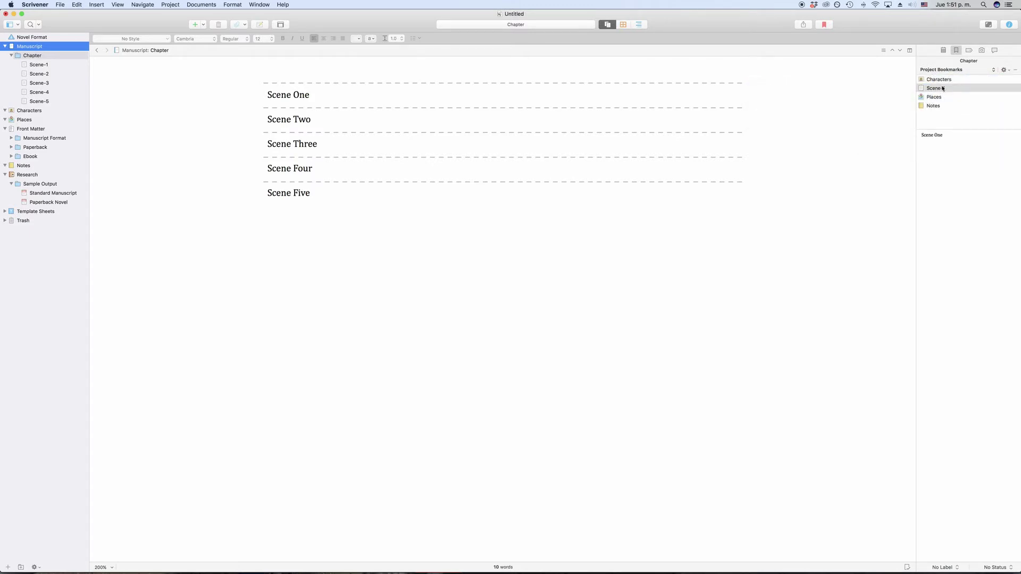
- Append 'editable' to Scene-1's text in the bookmark preview, making it read 'Scene One editable'
{"action": "left_click", "coordinate": [938, 88]}
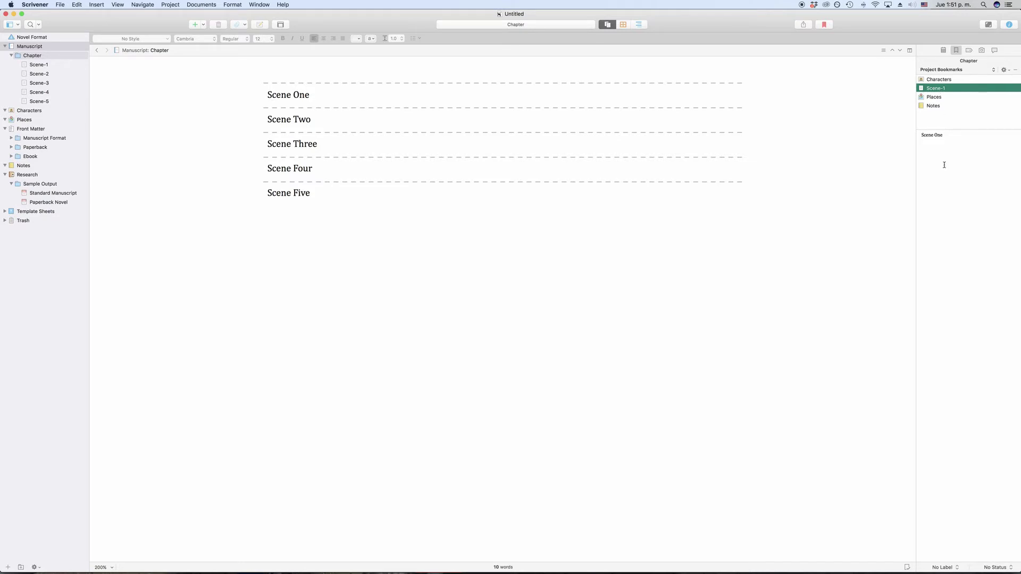
{"action": "left_click_drag", "start_coordinate": [953, 155], "coordinate": [894, 138]}
{"action": "left_click", "coordinate": [951, 141]}
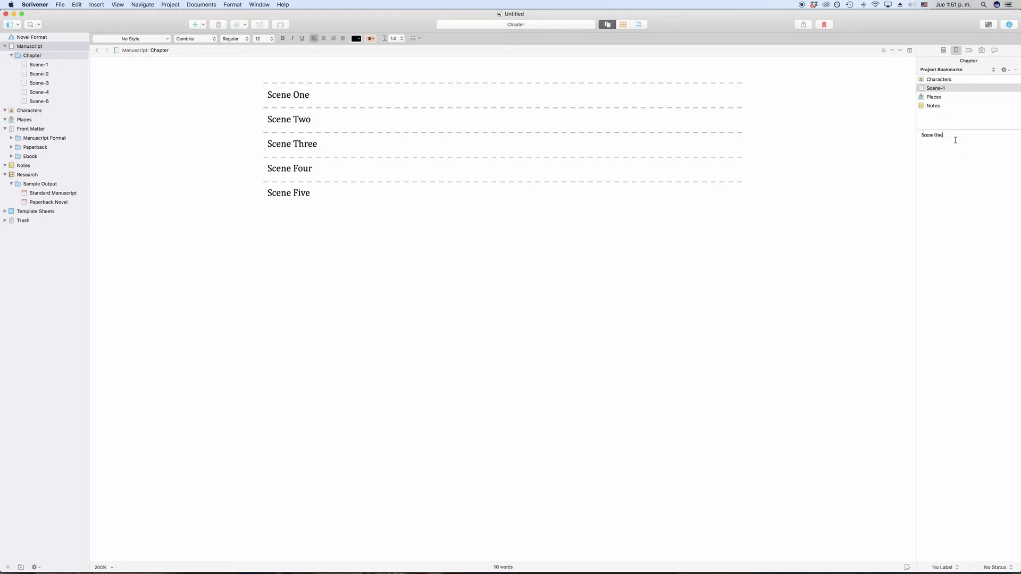
{"action": "type", "text": "editable"}
- Load the Scene-1 bookmark into the main editor, then return to the Chapter's combined scenes
{"action": "left_click", "coordinate": [952, 118]}
{"action": "left_click", "coordinate": [938, 89]}
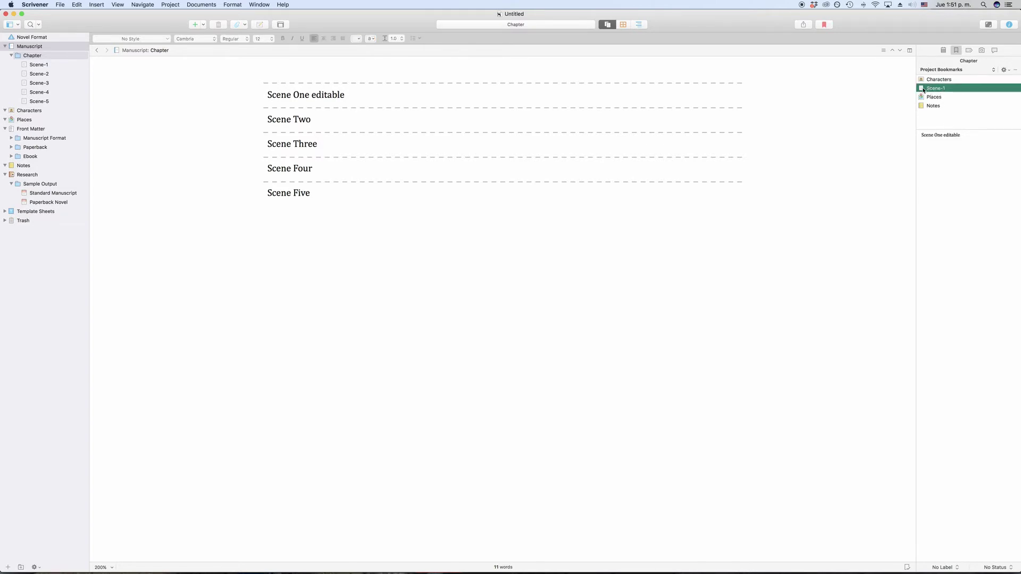
{"action": "left_click_drag", "start_coordinate": [923, 91], "coordinate": [160, 50]}
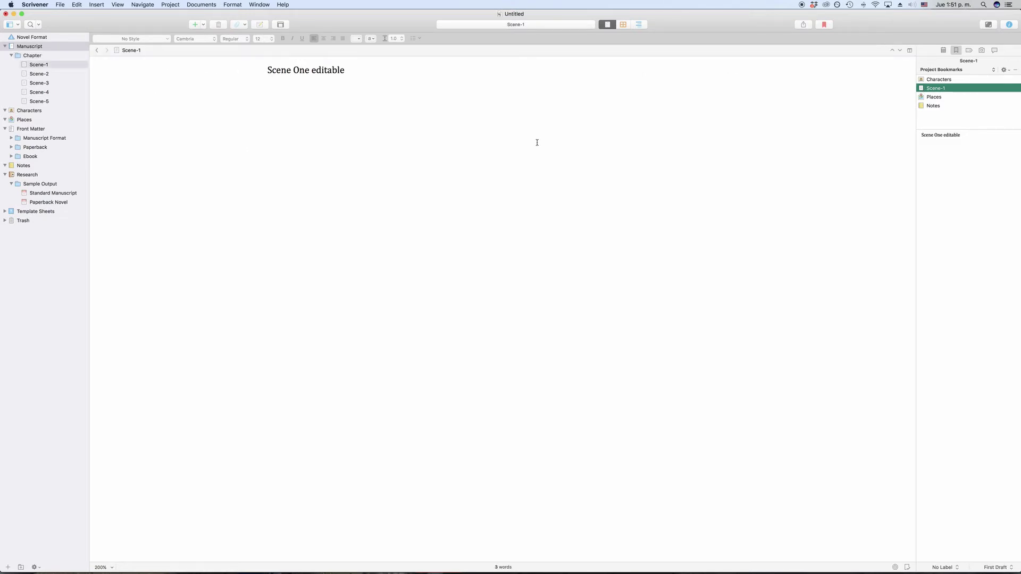
{"action": "left_click", "coordinate": [98, 51]}
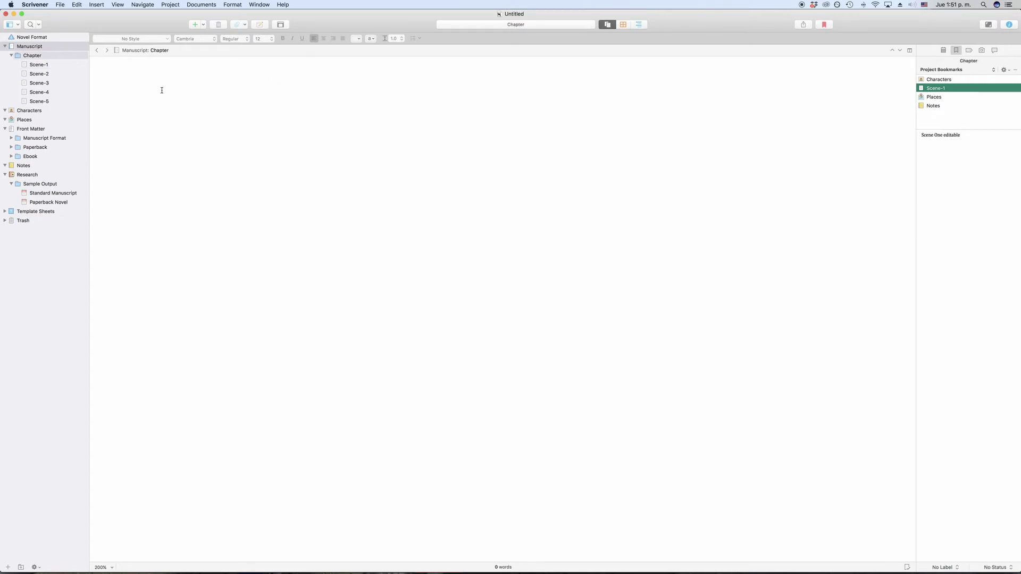
{"action": "left_click", "coordinate": [953, 117]}
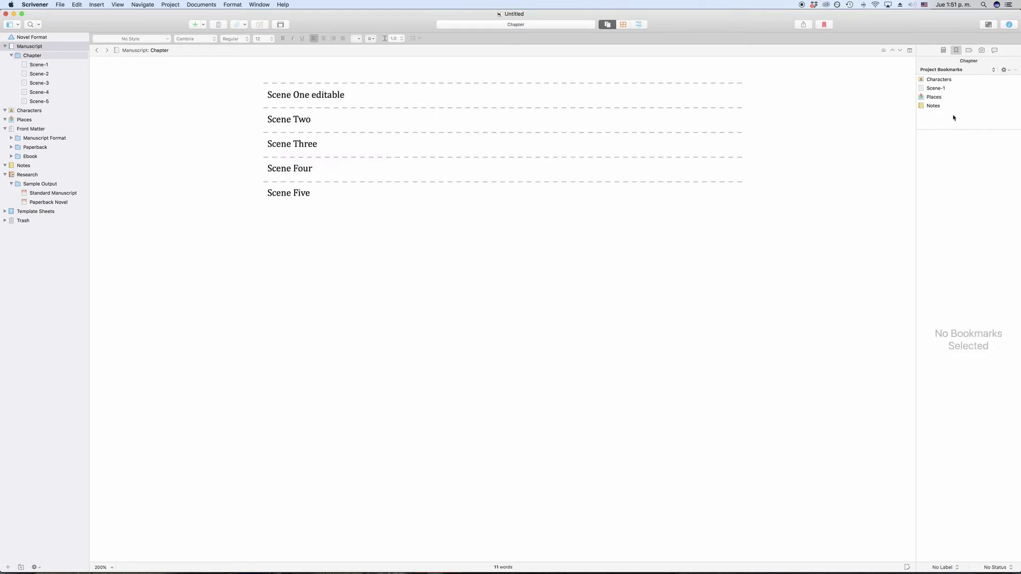
- Show Scene-1 by itself in the editor via the toolbar Bookmarks list
{"action": "left_click", "coordinate": [824, 25]}
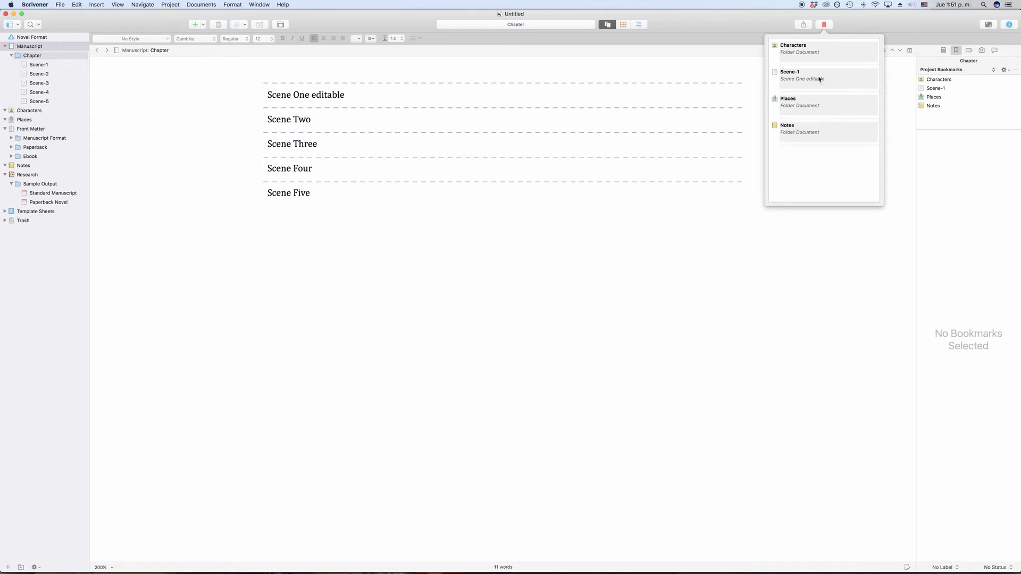
{"action": "left_click", "coordinate": [820, 79]}
{"action": "left_click", "coordinate": [824, 25]}
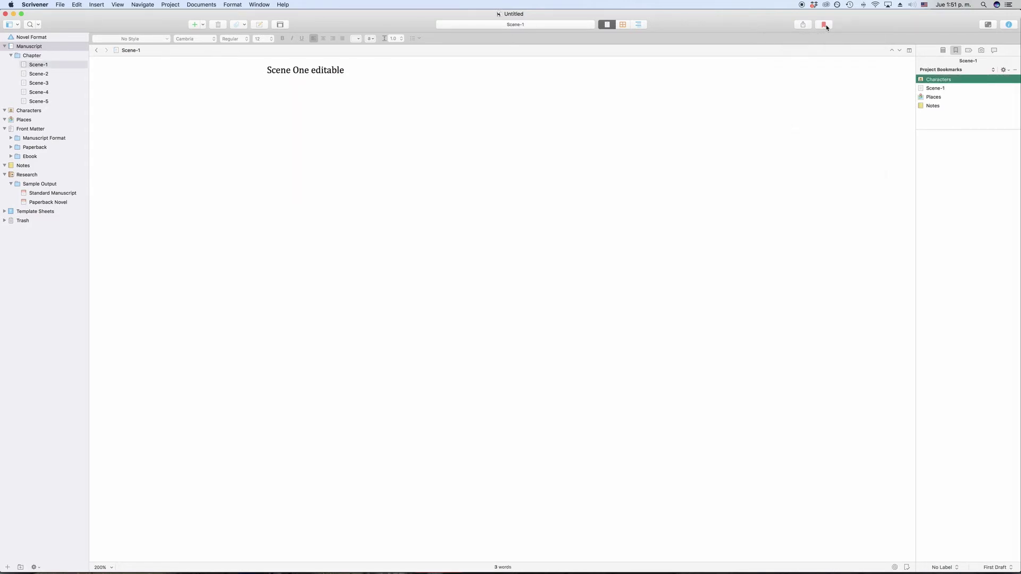
{"action": "left_click", "coordinate": [824, 25]}
- Preview Scene-1 in a Quick Reference window, shrink and reposition it, then close it
{"action": "double_click", "coordinate": [815, 74]}
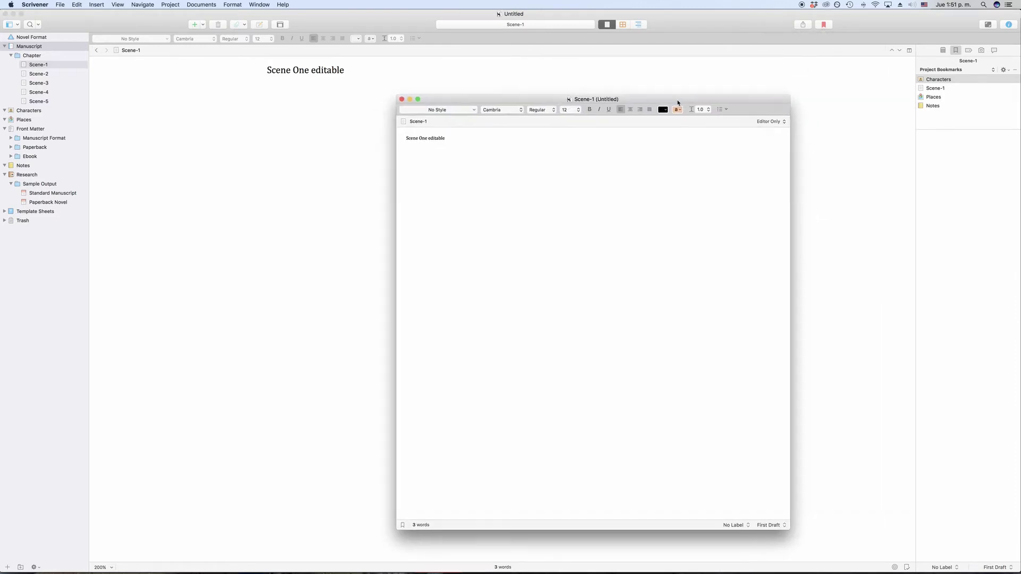
{"action": "left_click_drag", "start_coordinate": [678, 102], "coordinate": [678, 103]}
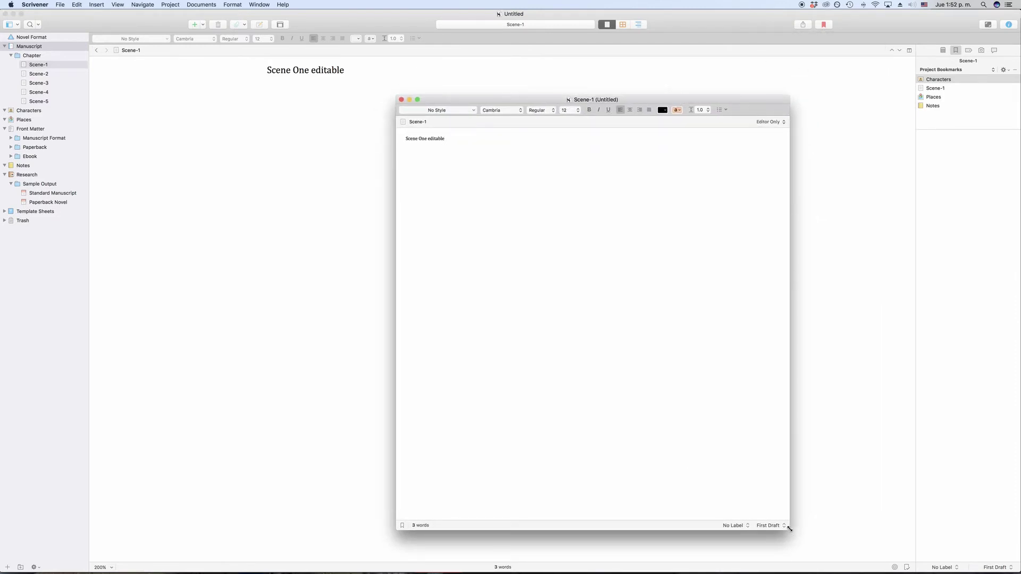
{"action": "left_click_drag", "start_coordinate": [789, 530], "coordinate": [650, 363]}
{"action": "left_click_drag", "start_coordinate": [551, 95], "coordinate": [658, 119]}
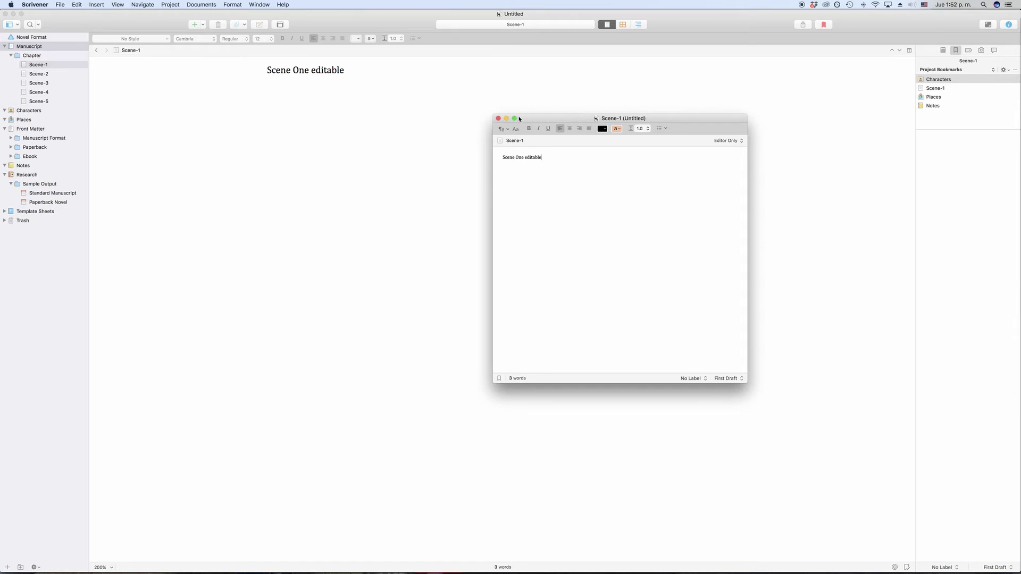
{"action": "left_click_drag", "start_coordinate": [538, 121], "coordinate": [533, 174]}
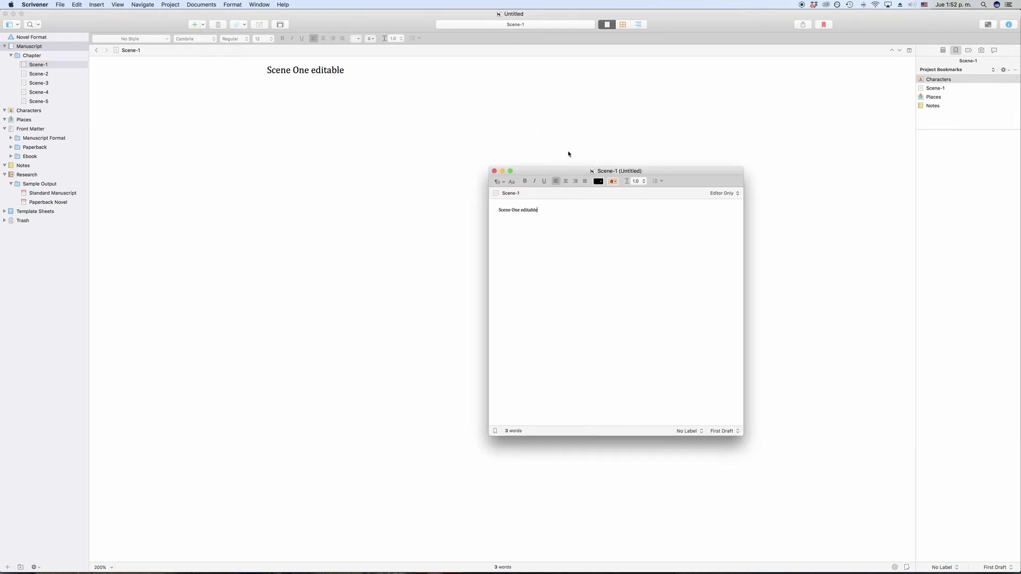
{"action": "left_click", "coordinate": [494, 171]}
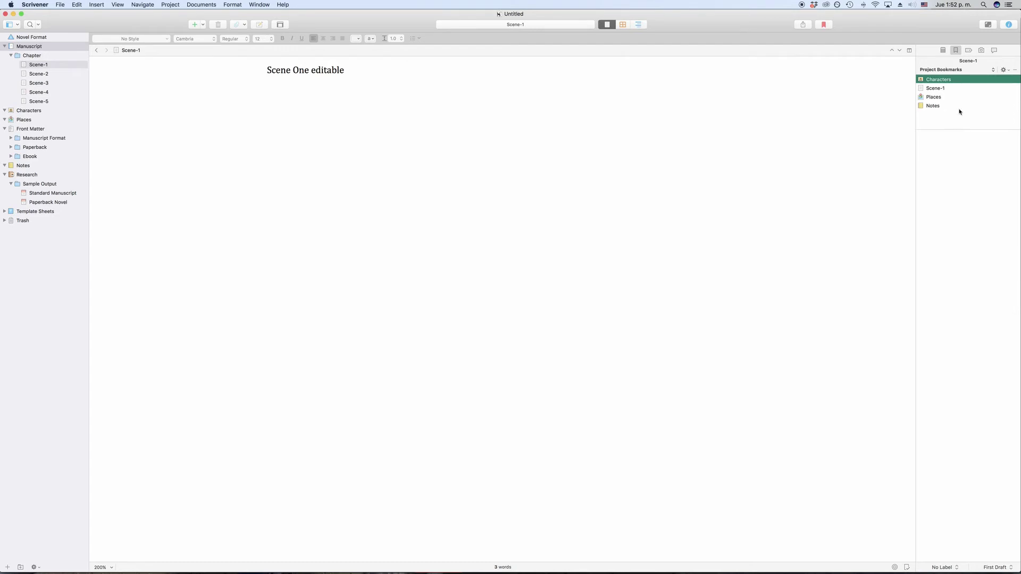
{"action": "left_click", "coordinate": [953, 89]}
- Bring up the Project Bookmarks gear menu of bookmark actions
{"action": "left_click", "coordinate": [1004, 70]}
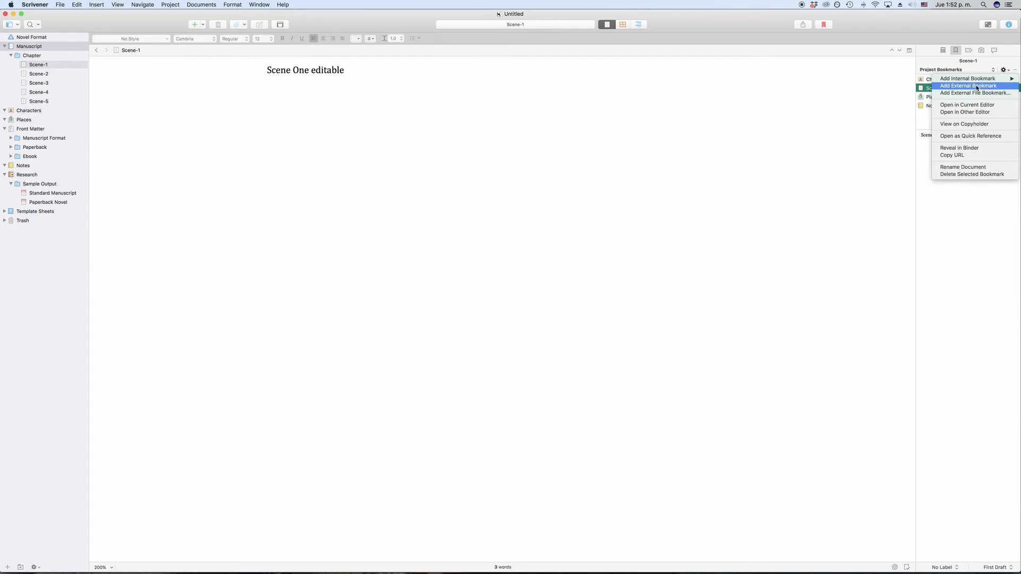
{"action": "mouse_move", "coordinate": [977, 80]}
- Try adding external web and file bookmarks, cancel them, and delete the blank unresolved bookmark
{"action": "left_click", "coordinate": [985, 86]}
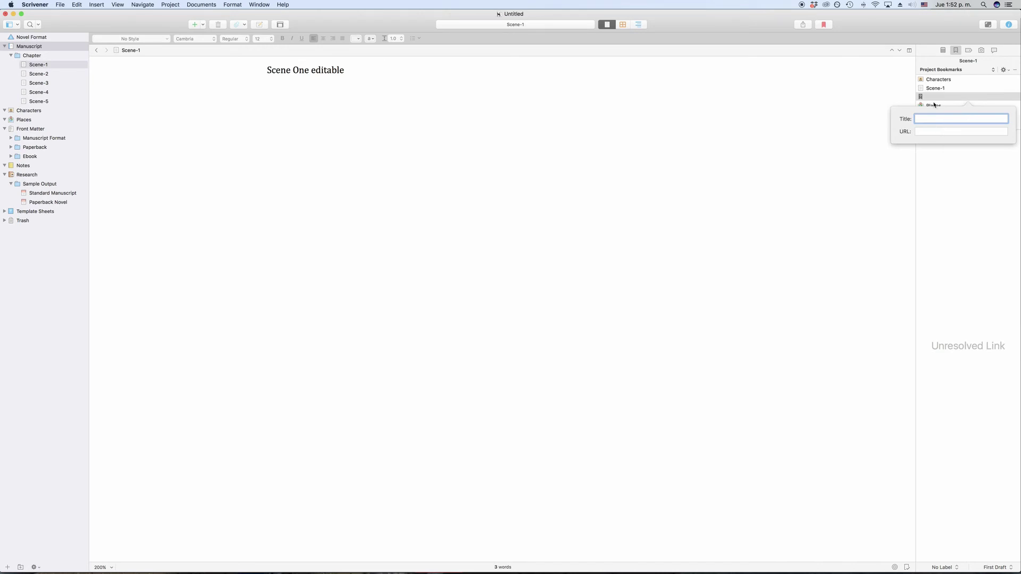
{"action": "left_click", "coordinate": [937, 98]}
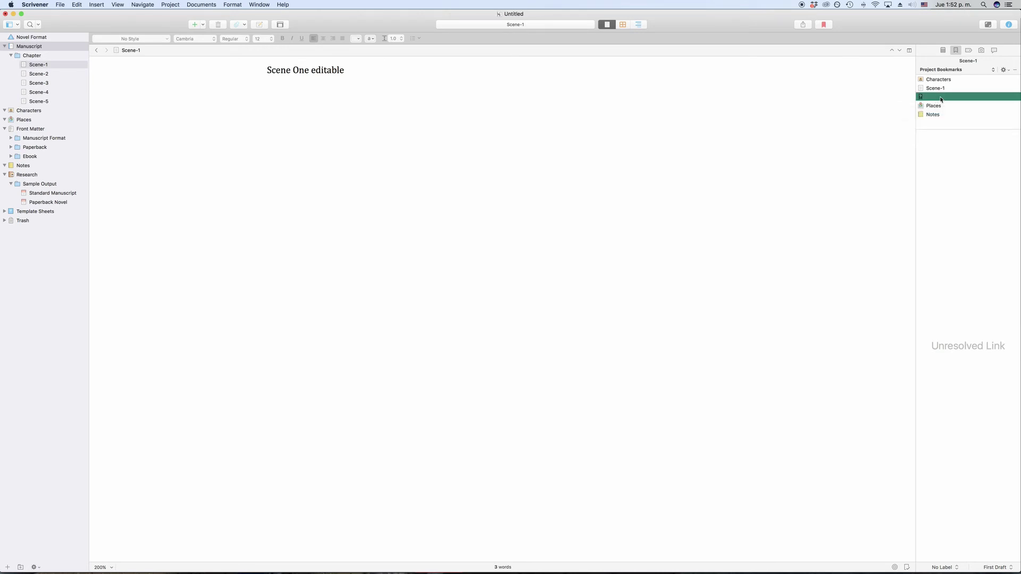
{"action": "left_click", "coordinate": [1004, 70]}
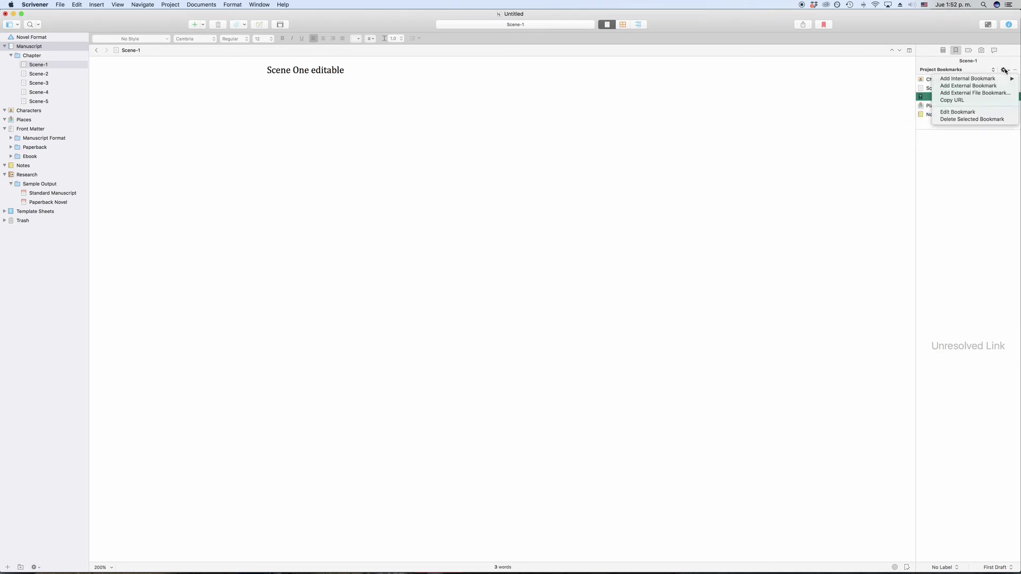
{"action": "left_click", "coordinate": [983, 96]}
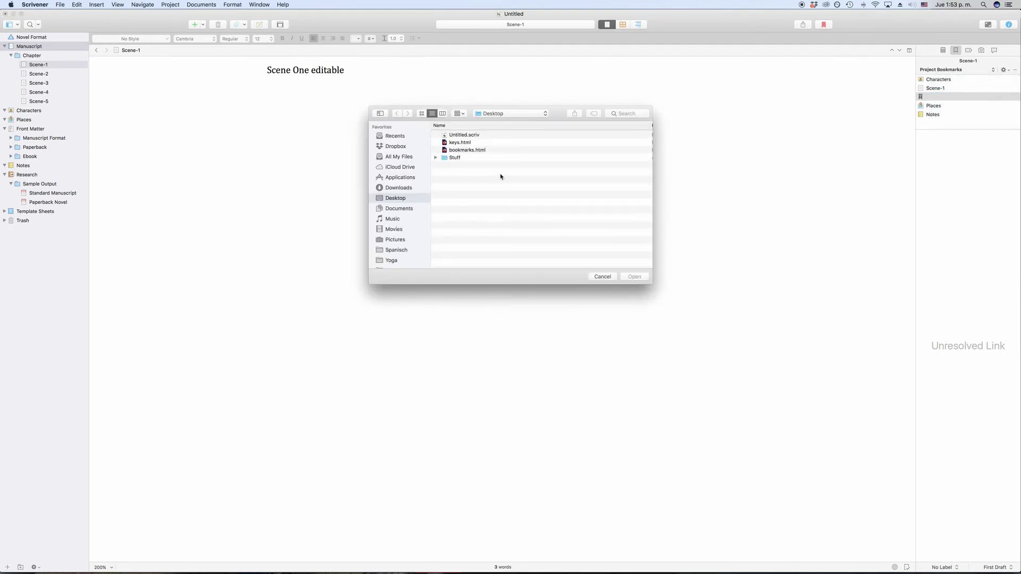
{"action": "left_click", "coordinate": [601, 276]}
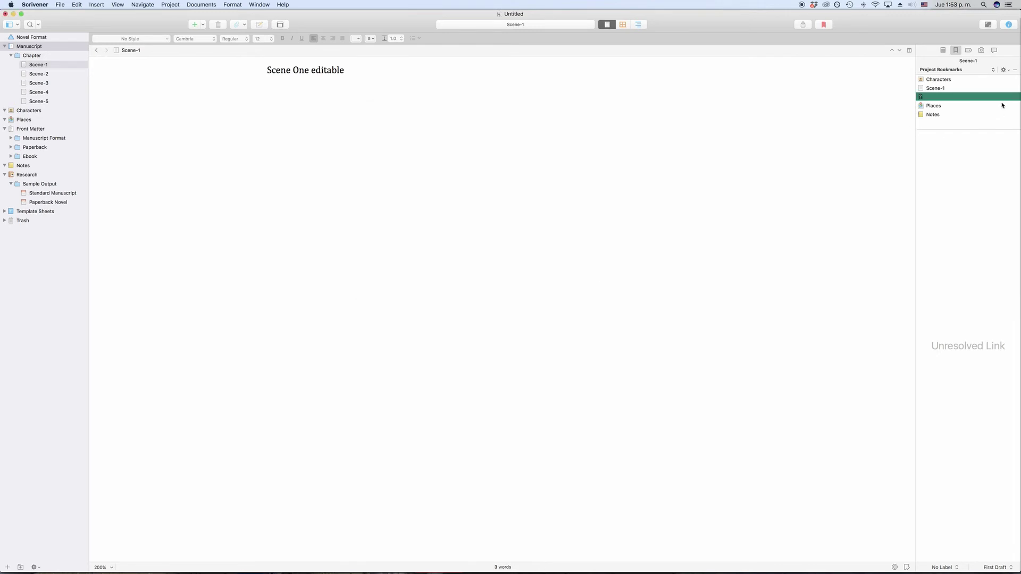
{"action": "left_click", "coordinate": [1016, 72]}
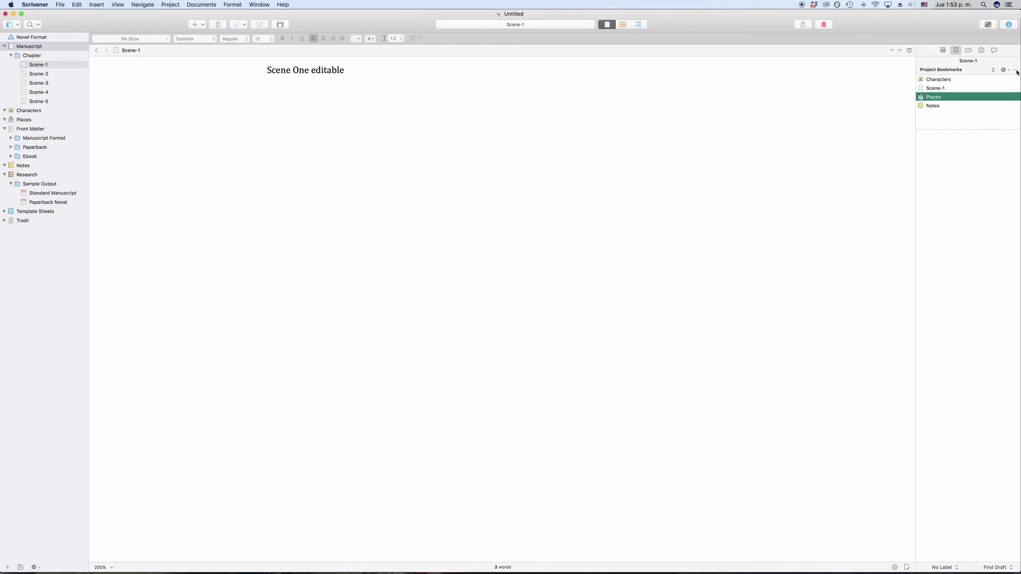
- Preview the Scene-1 project bookmark ('Scene One editable') and bring up the bookmark views selector
{"action": "left_click", "coordinate": [954, 89]}
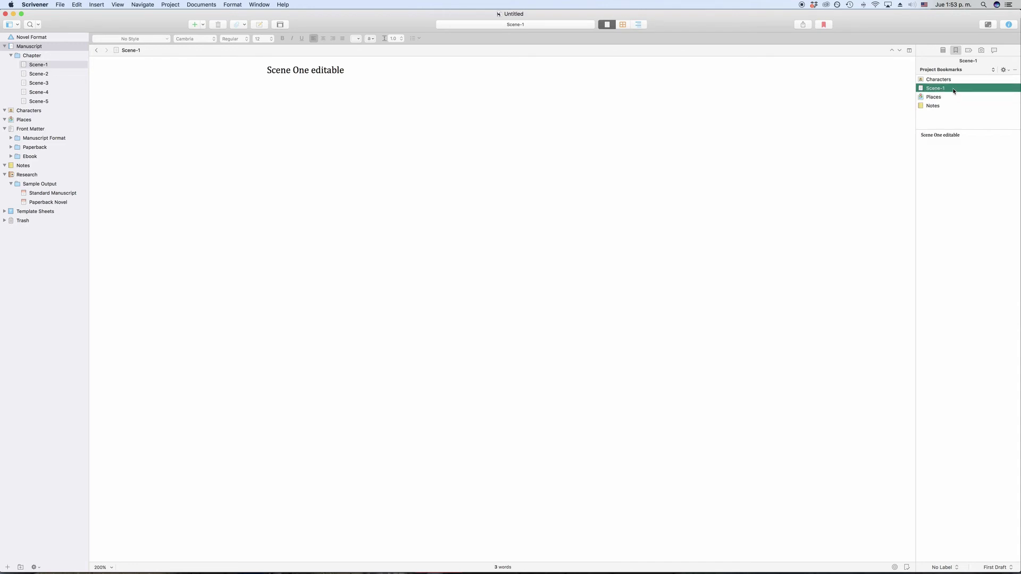
{"action": "left_click", "coordinate": [959, 69]}
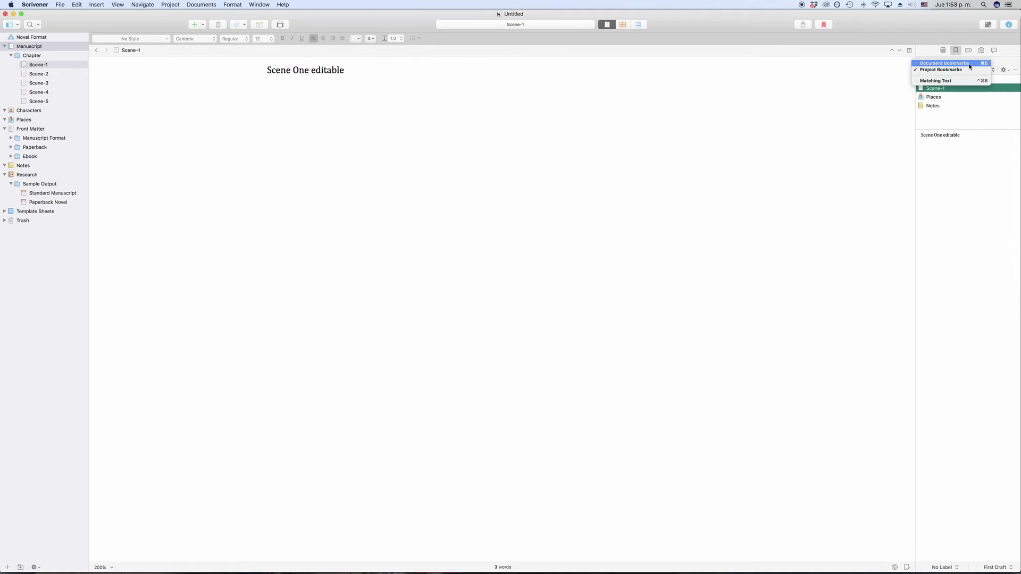
- Add the Notes folder as Scene-1's document bookmark, then confirm Scene-2 has none
{"action": "left_click", "coordinate": [969, 66]}
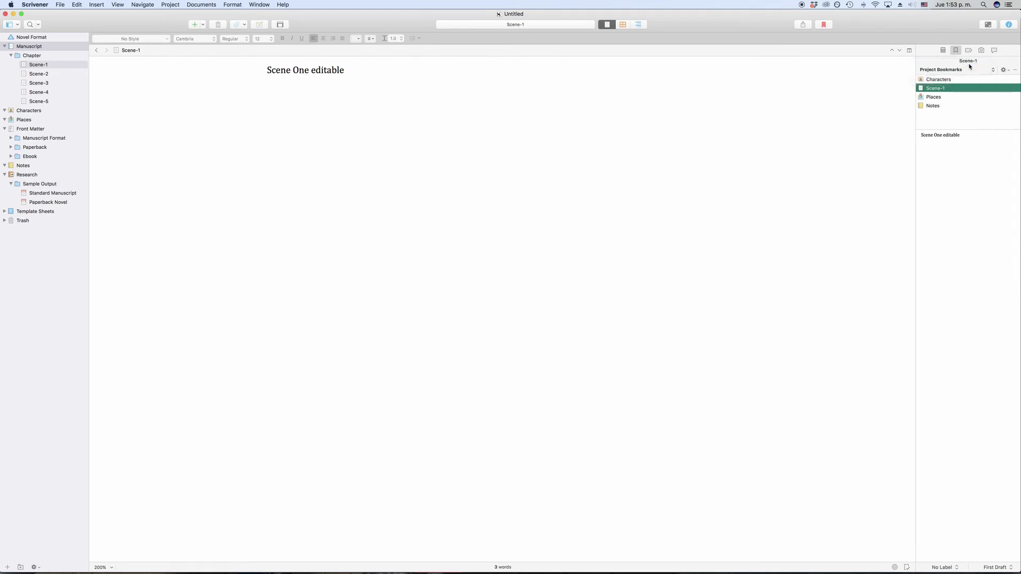
{"action": "left_click", "coordinate": [1003, 70]}
{"action": "mouse_move", "coordinate": [973, 78]}
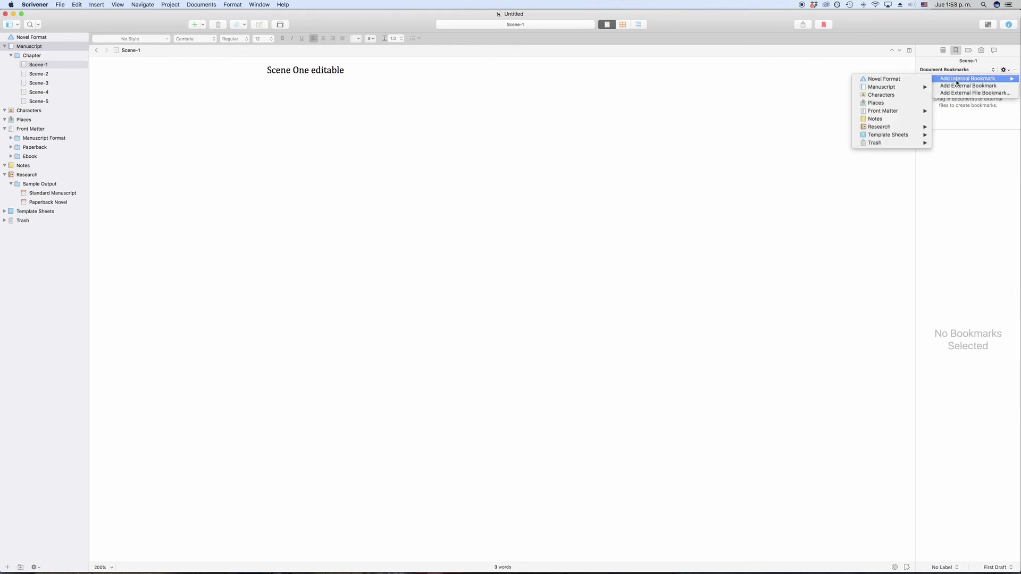
{"action": "left_click", "coordinate": [888, 120]}
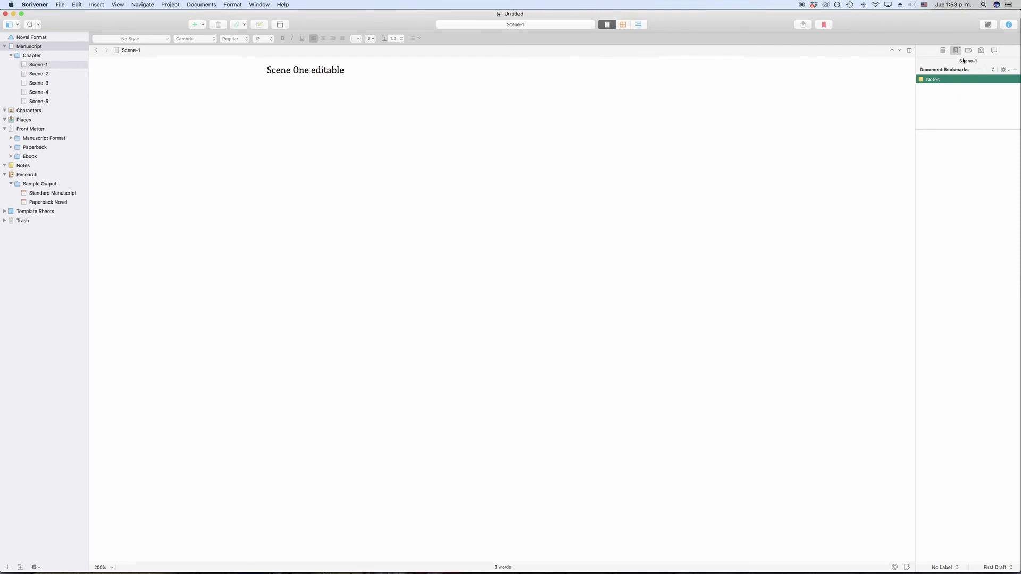
{"action": "left_click", "coordinate": [36, 71]}
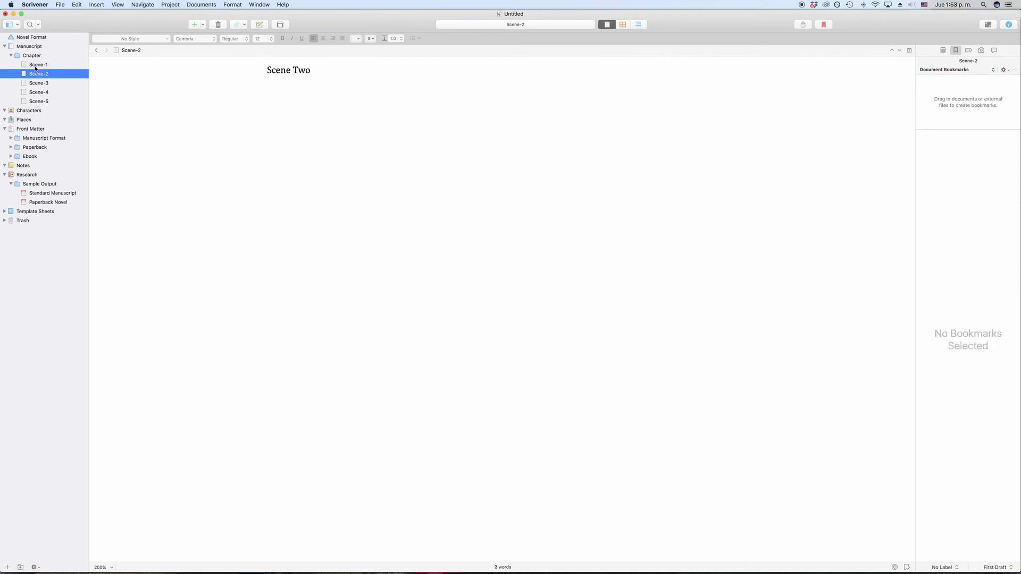
{"action": "left_click", "coordinate": [35, 66]}
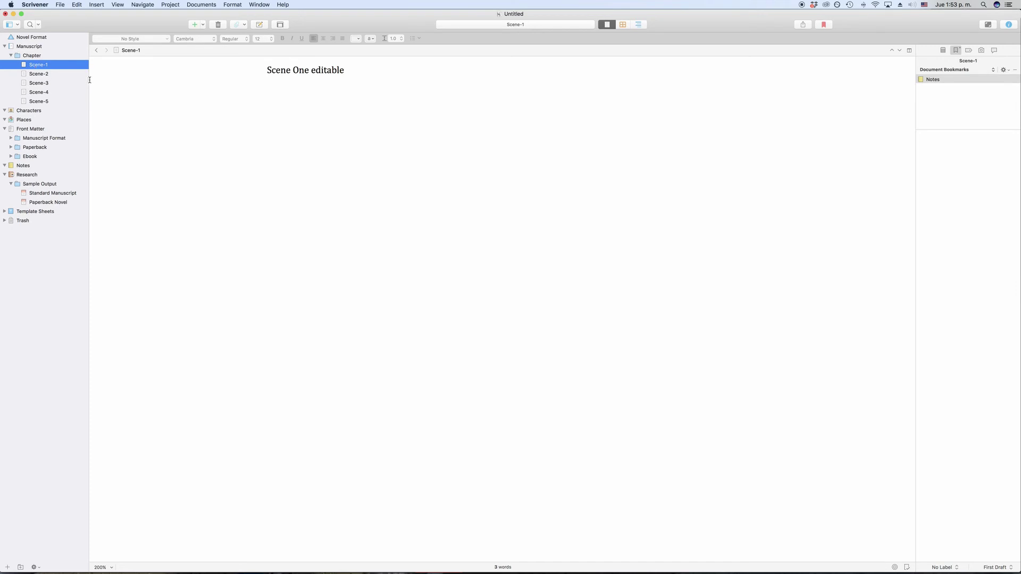
{"action": "left_click", "coordinate": [992, 113]}
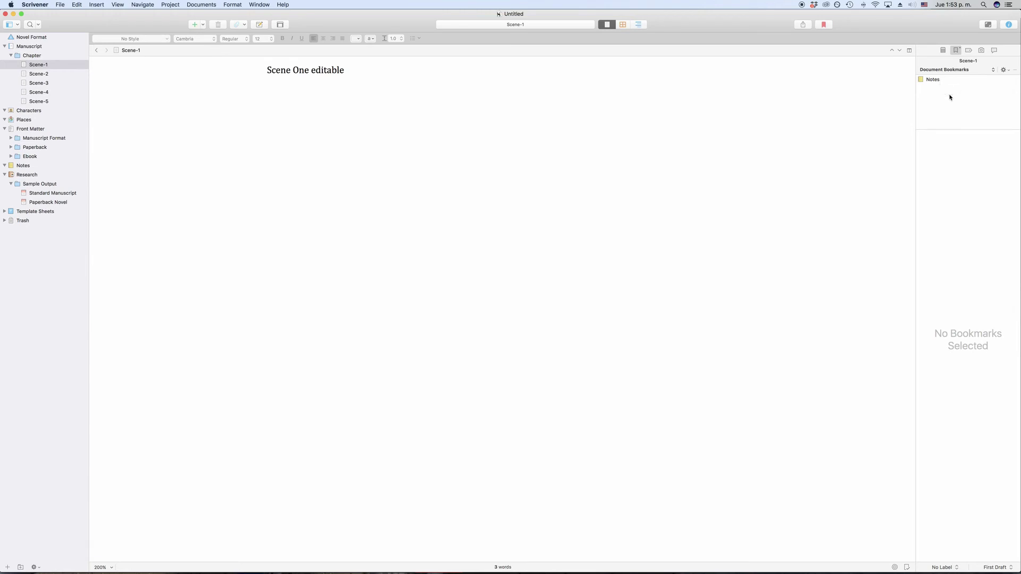
{"action": "left_click", "coordinate": [944, 50]}
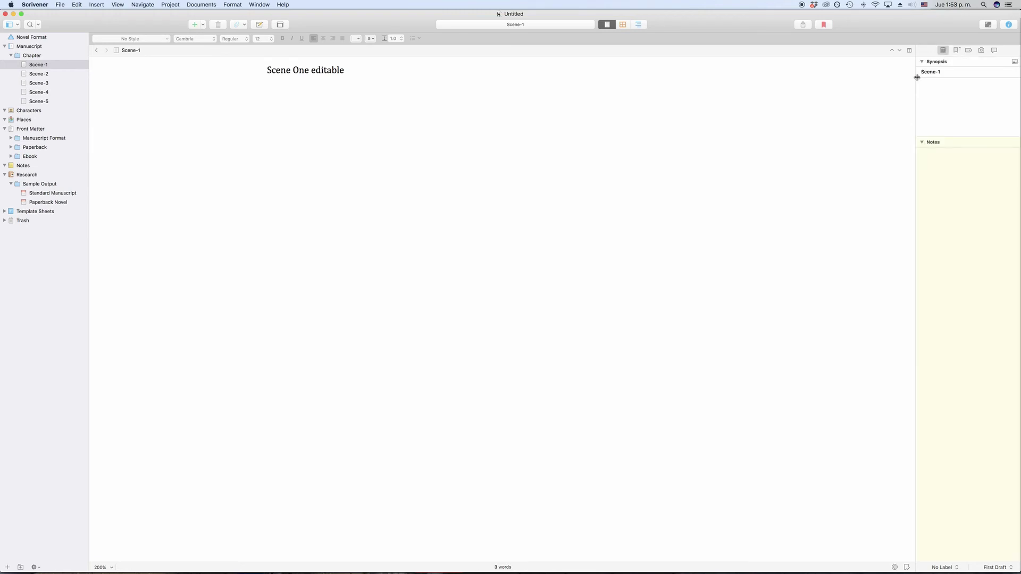
{"action": "left_click", "coordinate": [922, 143]}
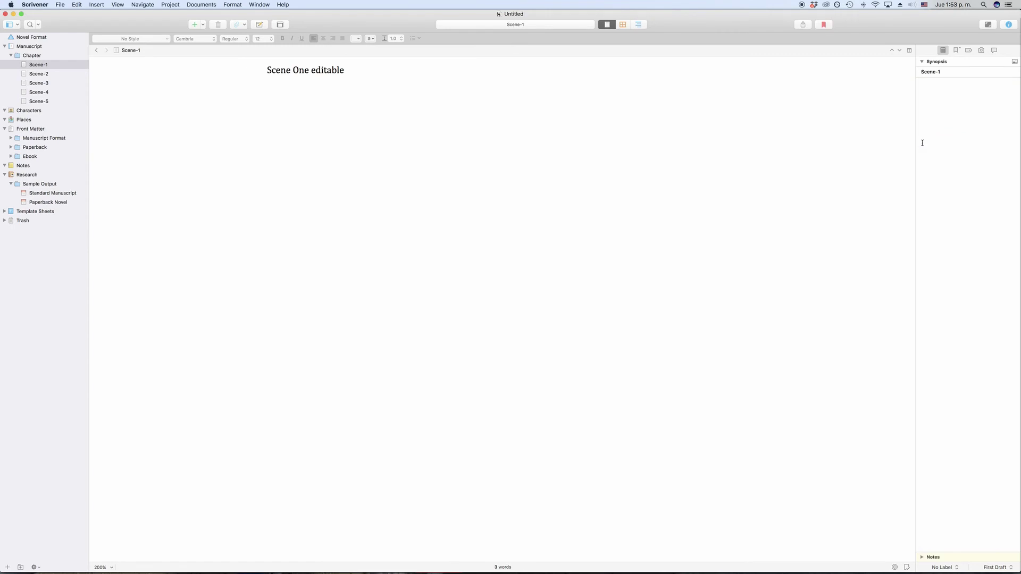
{"action": "left_click", "coordinate": [923, 557]}
{"action": "left_click", "coordinate": [952, 181]}
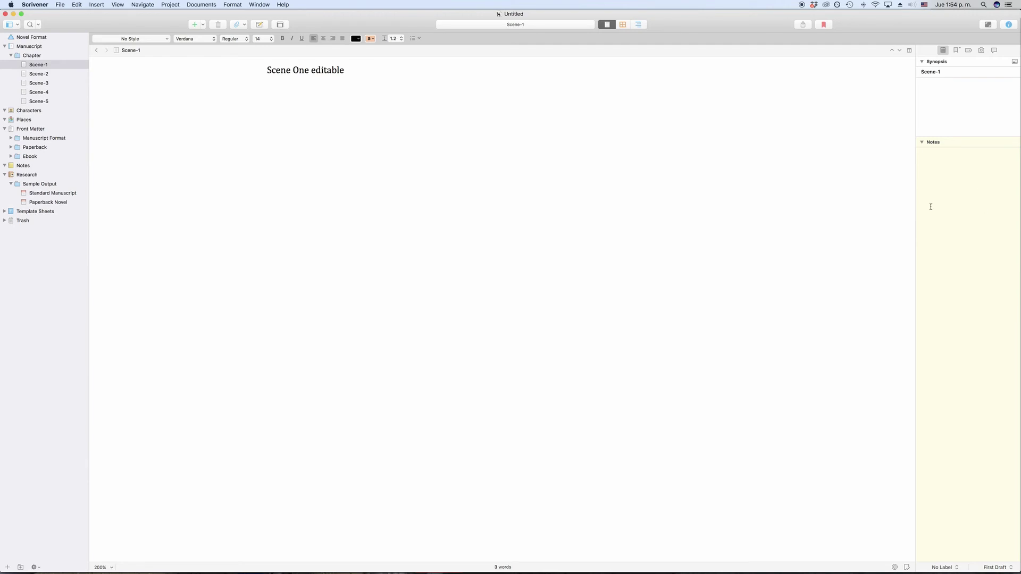
- Add a new text document titled 'Additional Notes' under the Notes folder in the Binder
{"action": "left_click", "coordinate": [957, 50]}
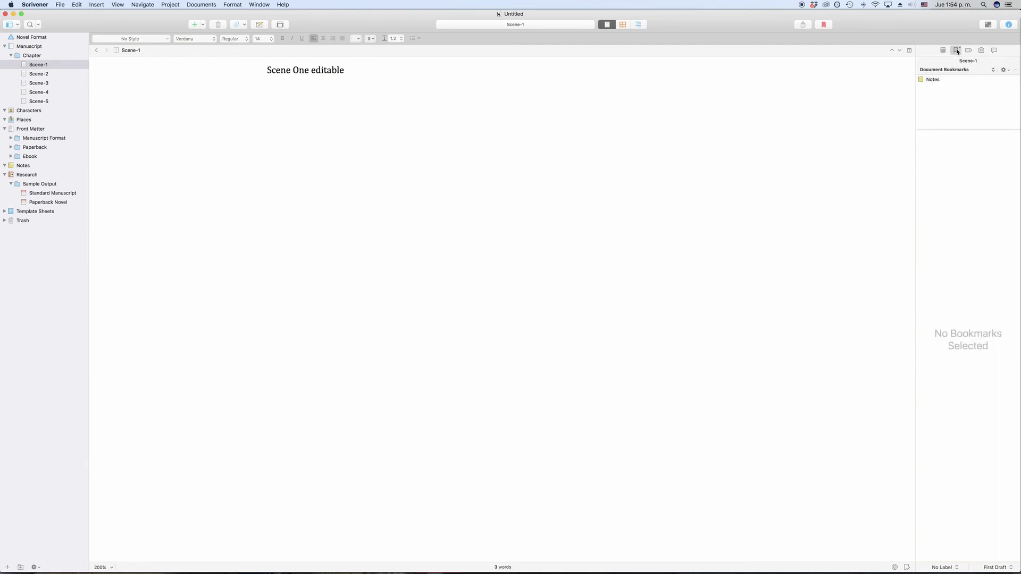
{"action": "left_click", "coordinate": [11, 167]}
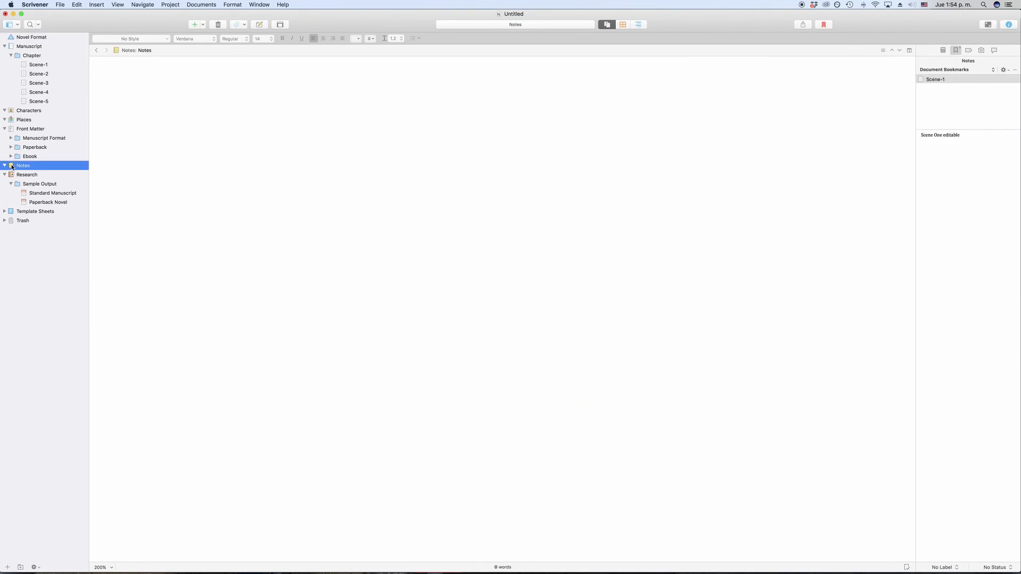
{"action": "right_click", "coordinate": [12, 166]}
{"action": "mouse_move", "coordinate": [79, 168]}
{"action": "left_click", "coordinate": [125, 169]}
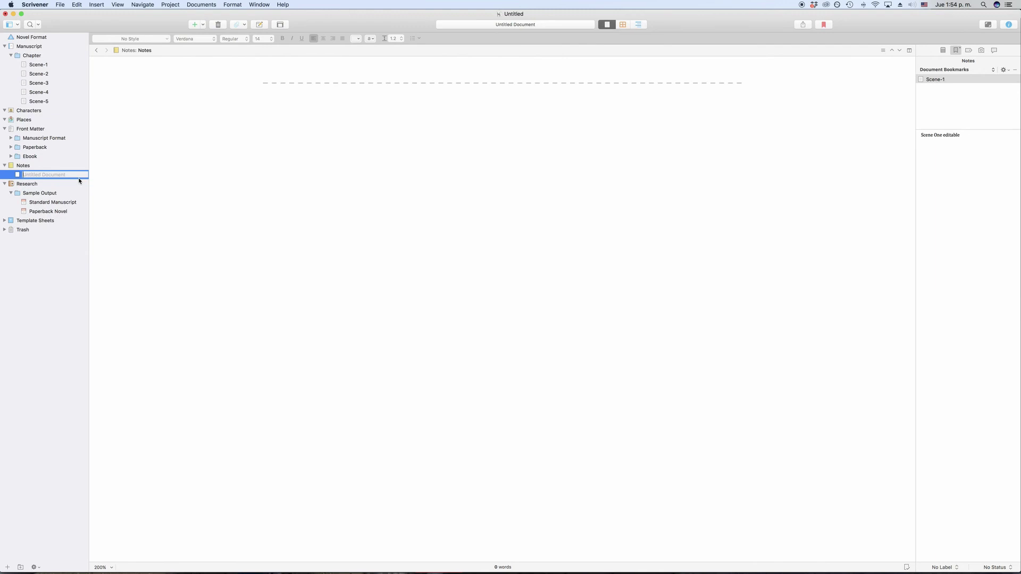
{"action": "type", "text": "Additional Notes"}
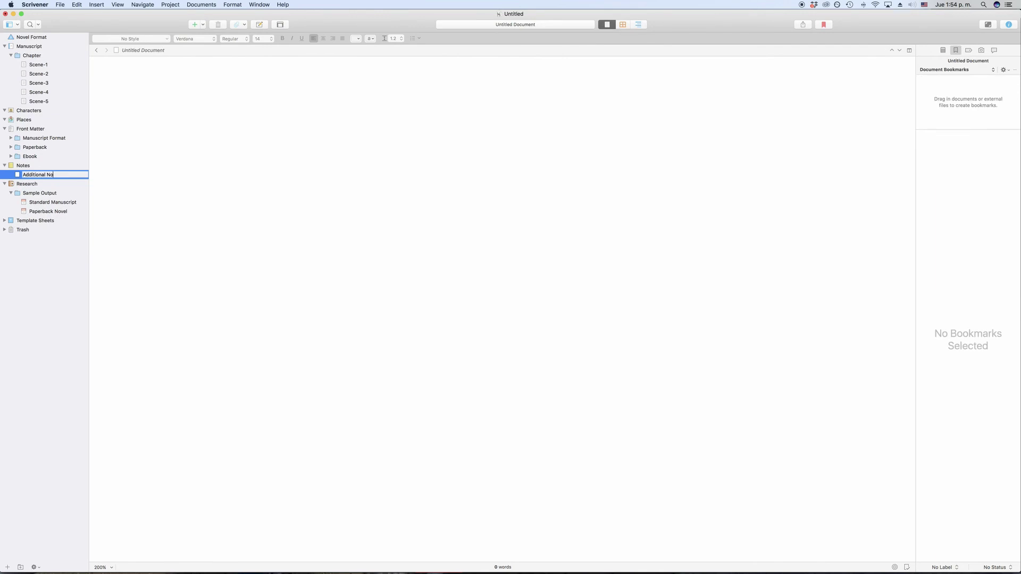
{"action": "key", "text": "Return"}
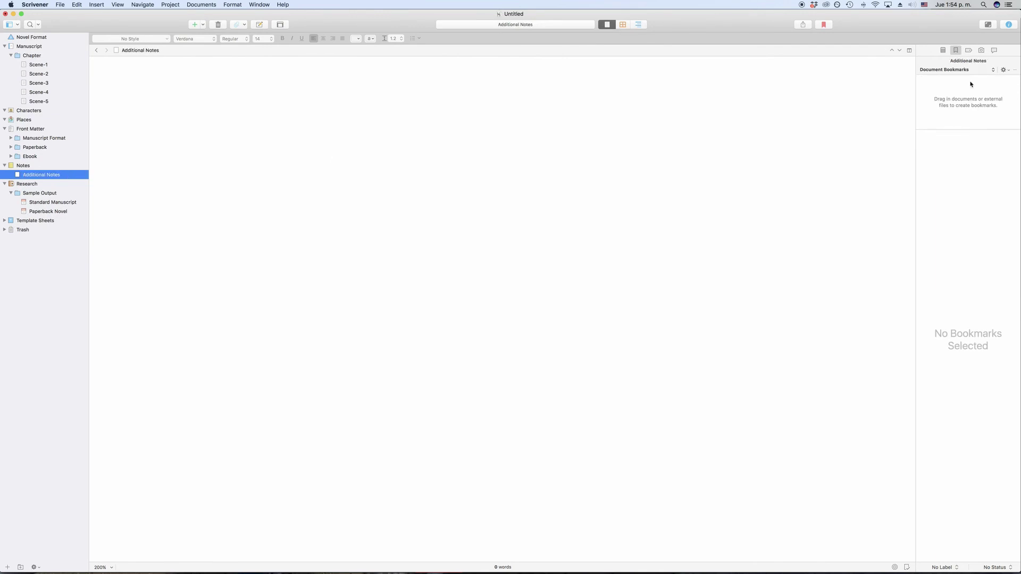
- Add Additional Notes as a second internal bookmark on Scene-1
{"action": "left_click", "coordinate": [57, 65]}
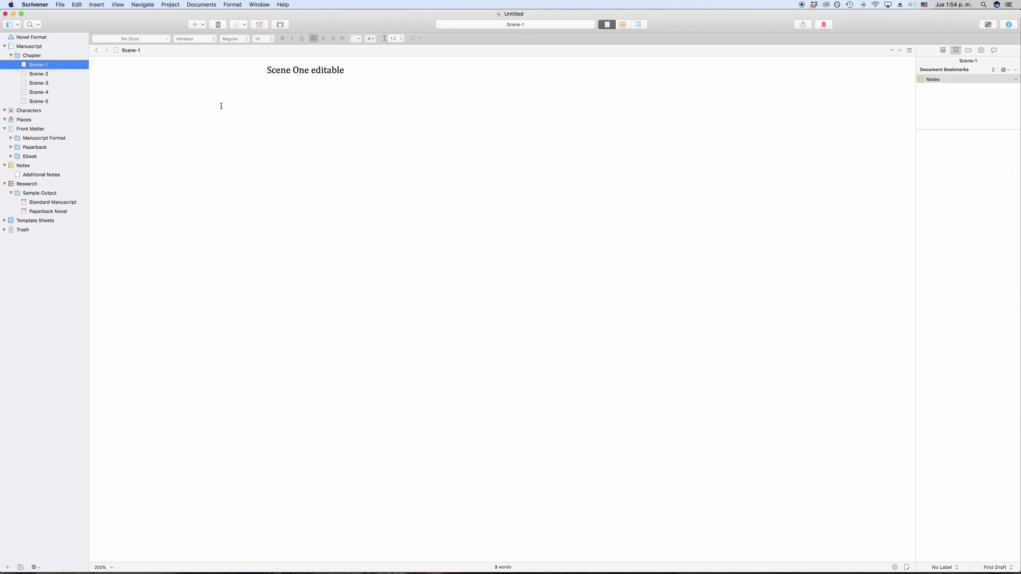
{"action": "left_click", "coordinate": [972, 105]}
{"action": "left_click", "coordinate": [1004, 70]}
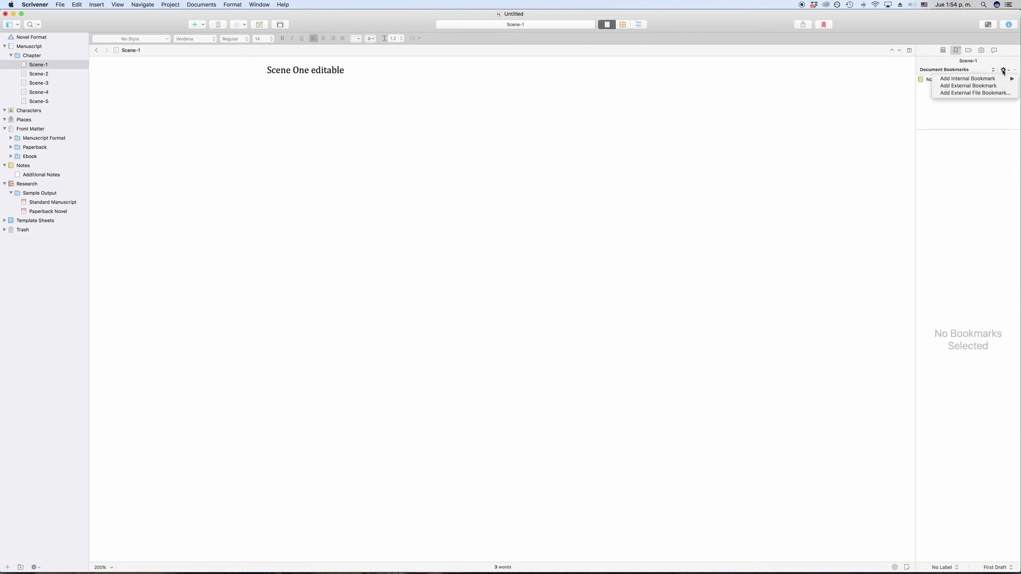
{"action": "mouse_move", "coordinate": [957, 81]}
{"action": "mouse_move", "coordinate": [883, 119]}
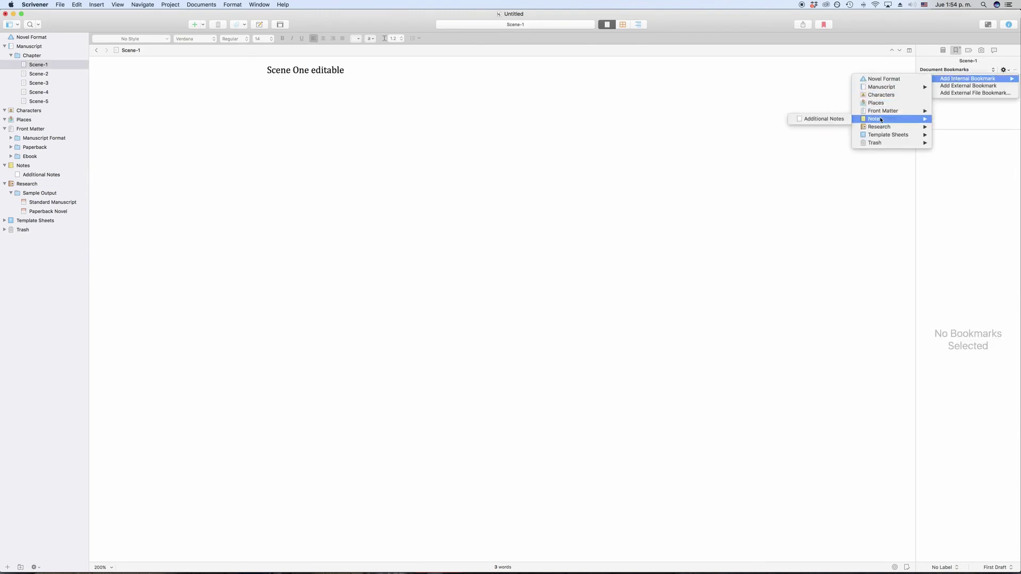
{"action": "left_click", "coordinate": [826, 119]}
- Write 'Here you can place more notes' on the Additional Notes bookmark
{"action": "left_click", "coordinate": [954, 170]}
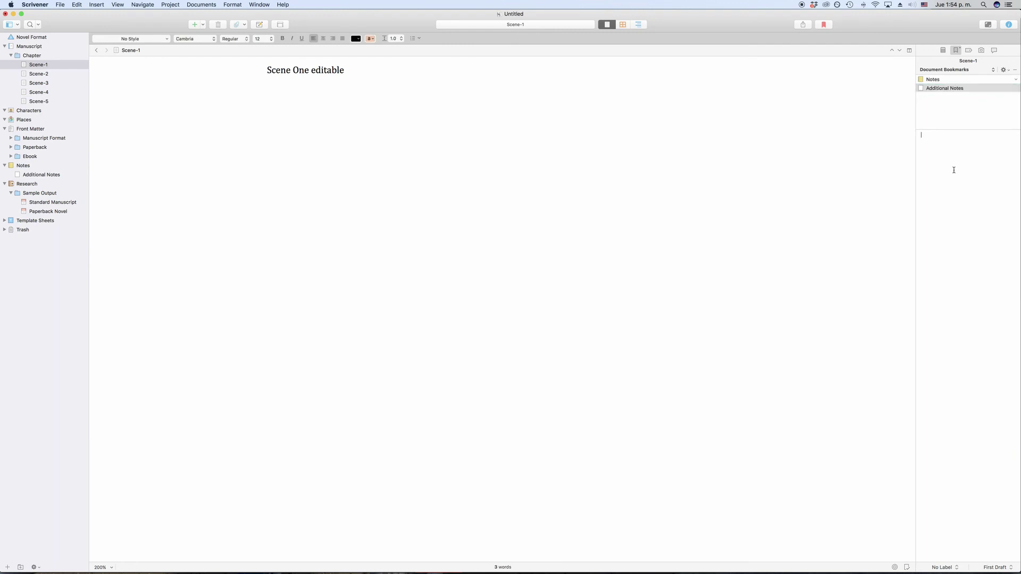
{"action": "type", "text": "Here you can place more notes."}
{"action": "left_click", "coordinate": [968, 116]}
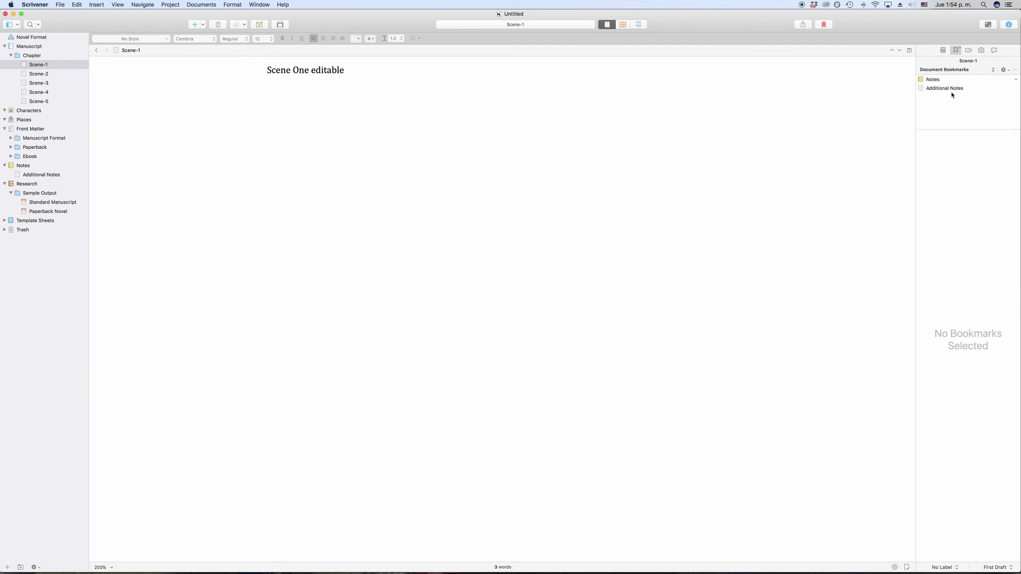
- Switch bookmarks to Matching Text and confirm Scene-1 and Scene-2 show no matches
{"action": "left_click", "coordinate": [982, 74]}
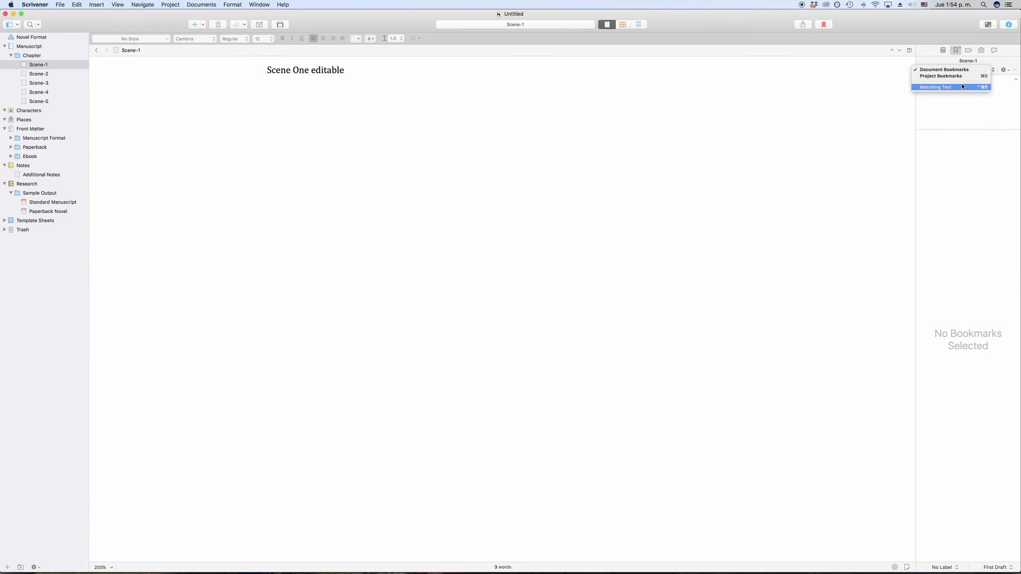
{"action": "left_click", "coordinate": [963, 87]}
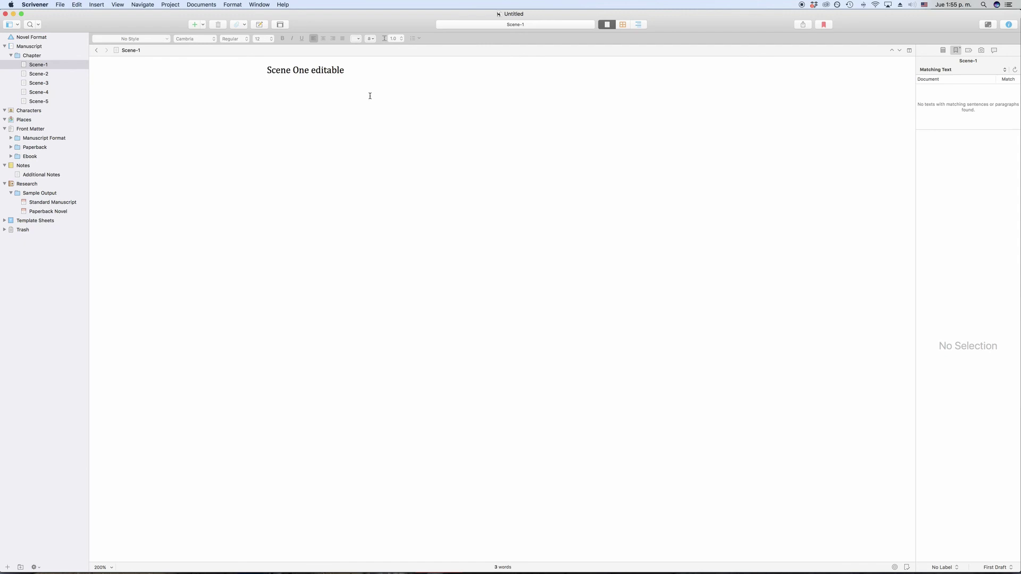
{"action": "left_click", "coordinate": [381, 133]}
{"action": "left_click", "coordinate": [53, 74]}
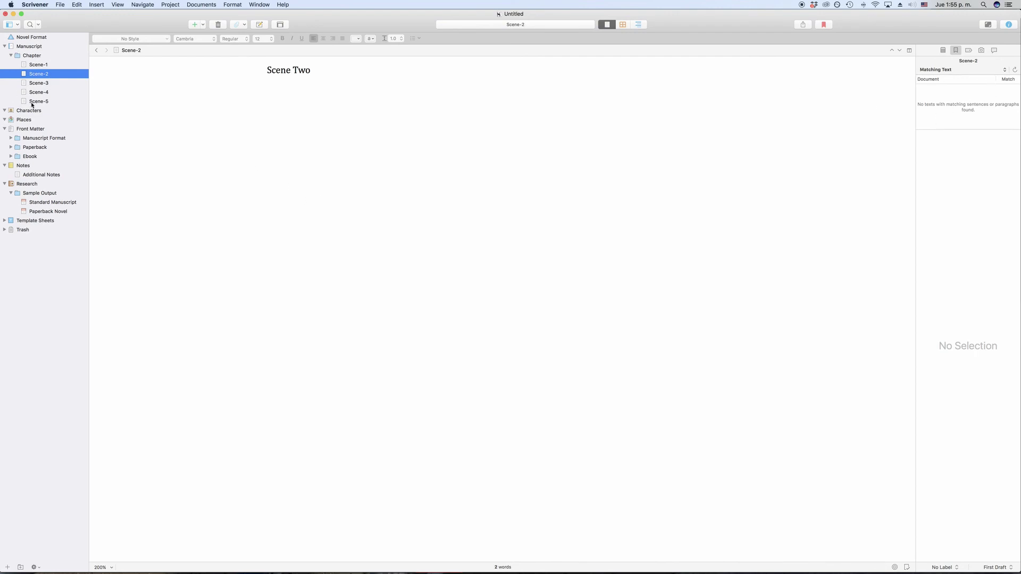
- Duplicate Scene-5 as Scene-6 with Cmd+D and inspect its Scene-5 match
{"action": "key", "text": "Up"}
{"action": "left_click", "coordinate": [414, 145]}
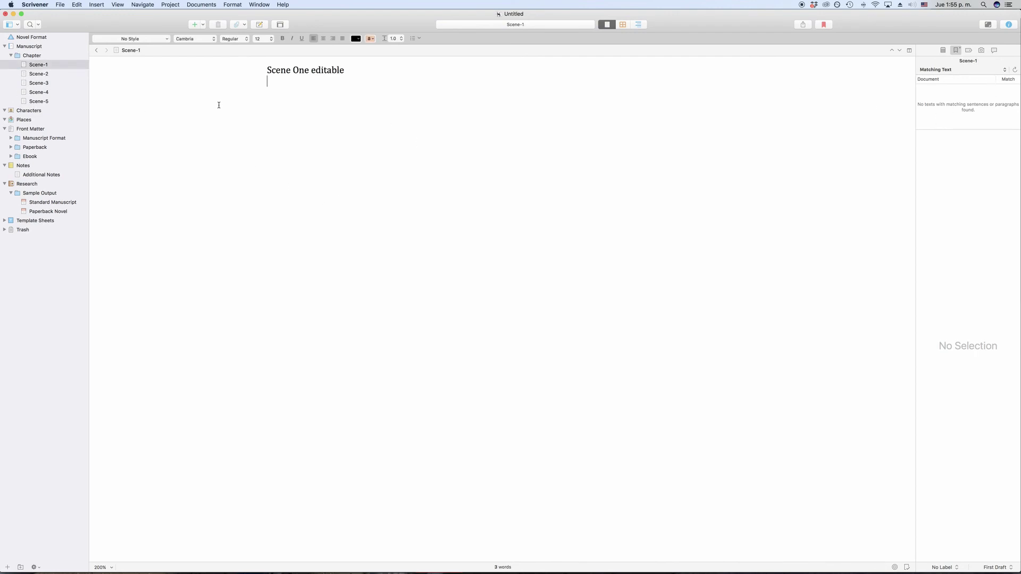
{"action": "left_click", "coordinate": [29, 101]}
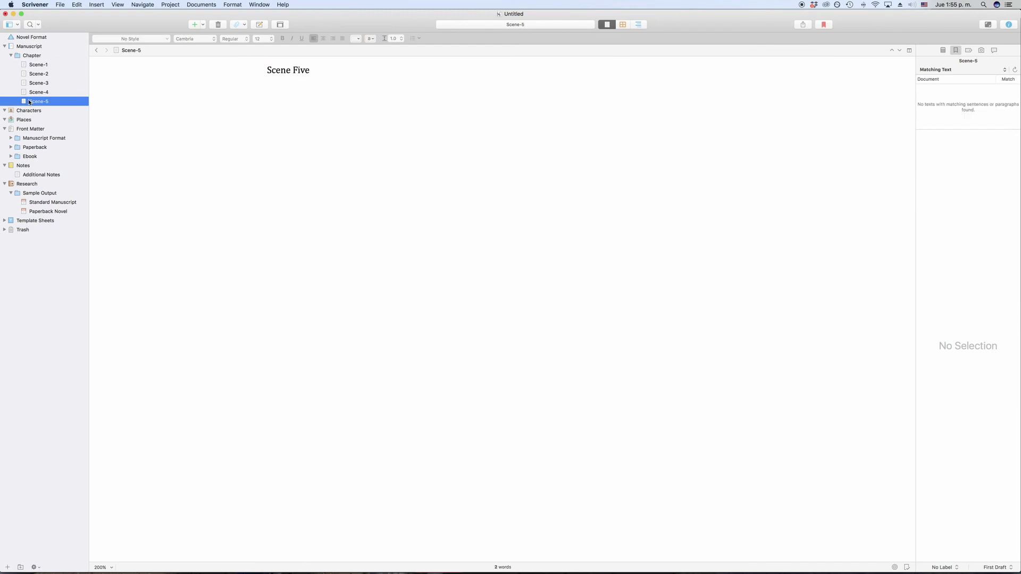
{"action": "key", "text": "super+d"}
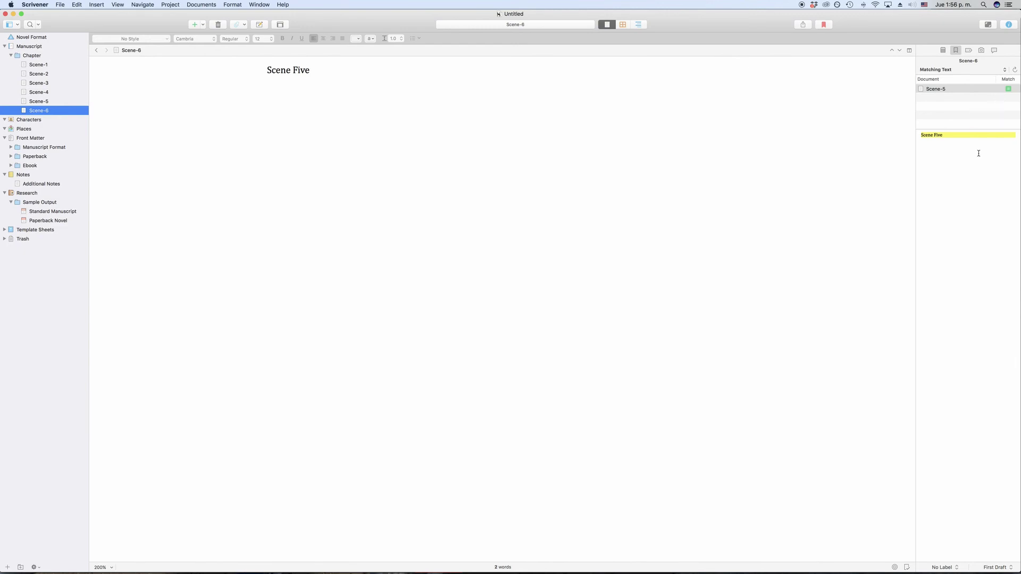
{"action": "left_click", "coordinate": [976, 119]}
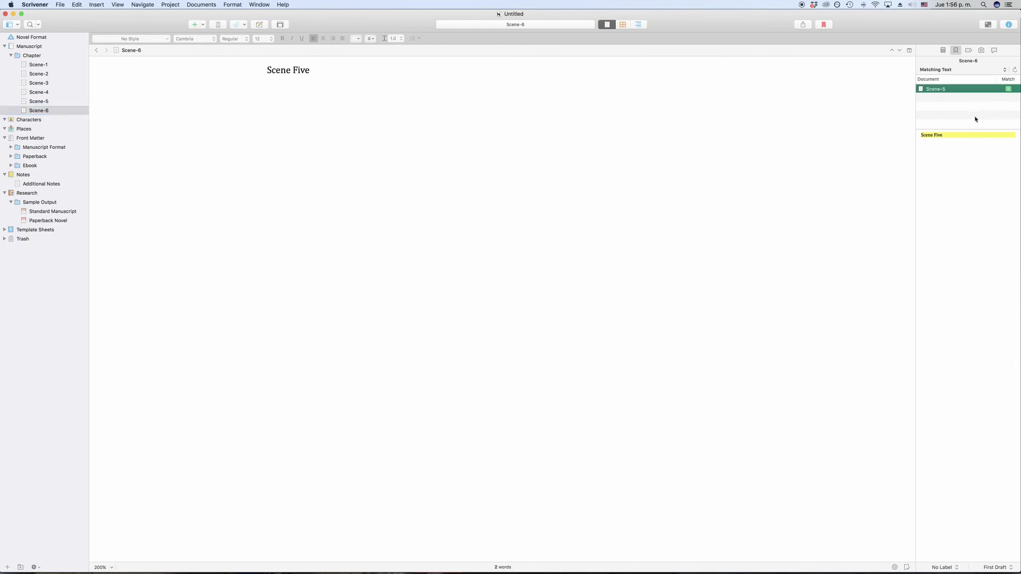